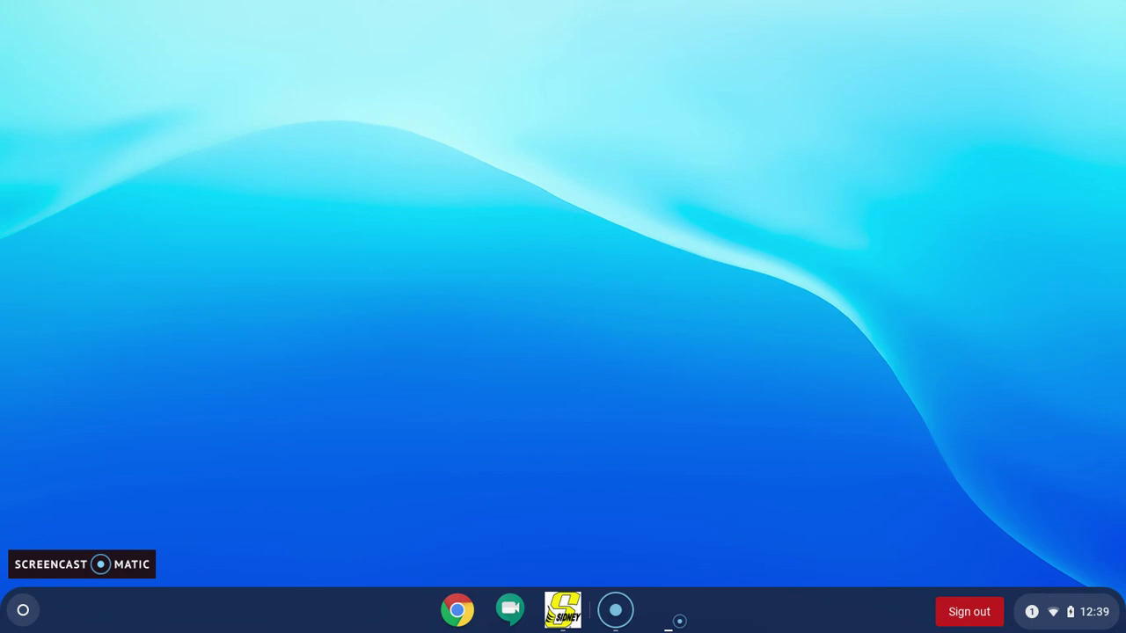
Open a Chrome browser window from the ChromeOS shelf
left_click(458, 611)
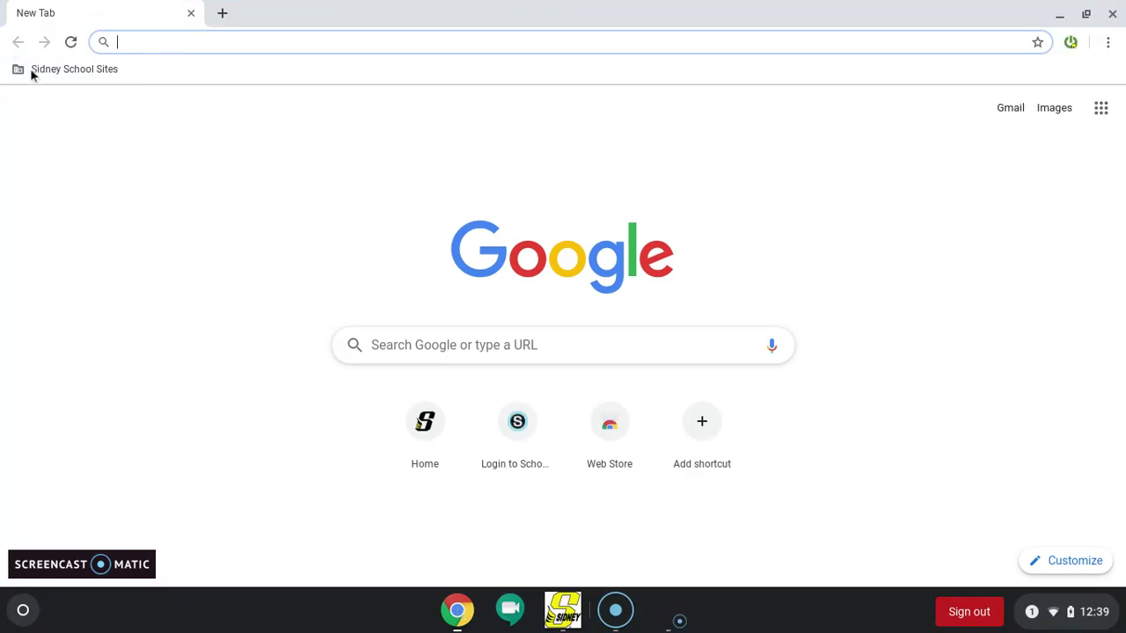
Go to the Sidney City Schools home page from the school sites bookmarks and scroll to Quick Links
left_click(62, 70)
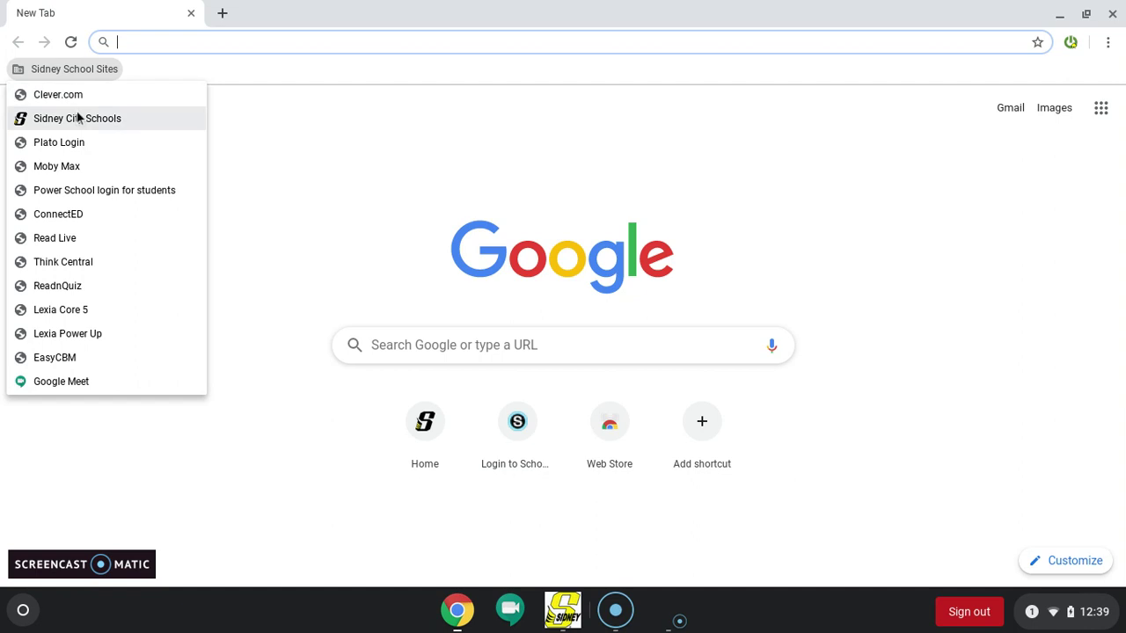
left_click(77, 115)
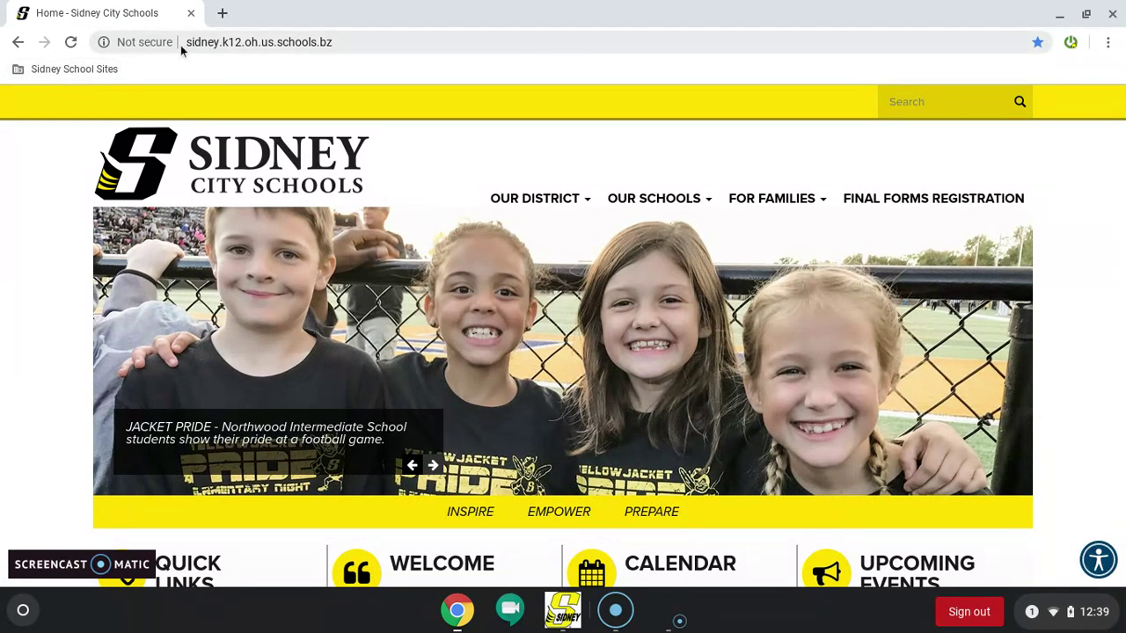
left_click(33, 75)
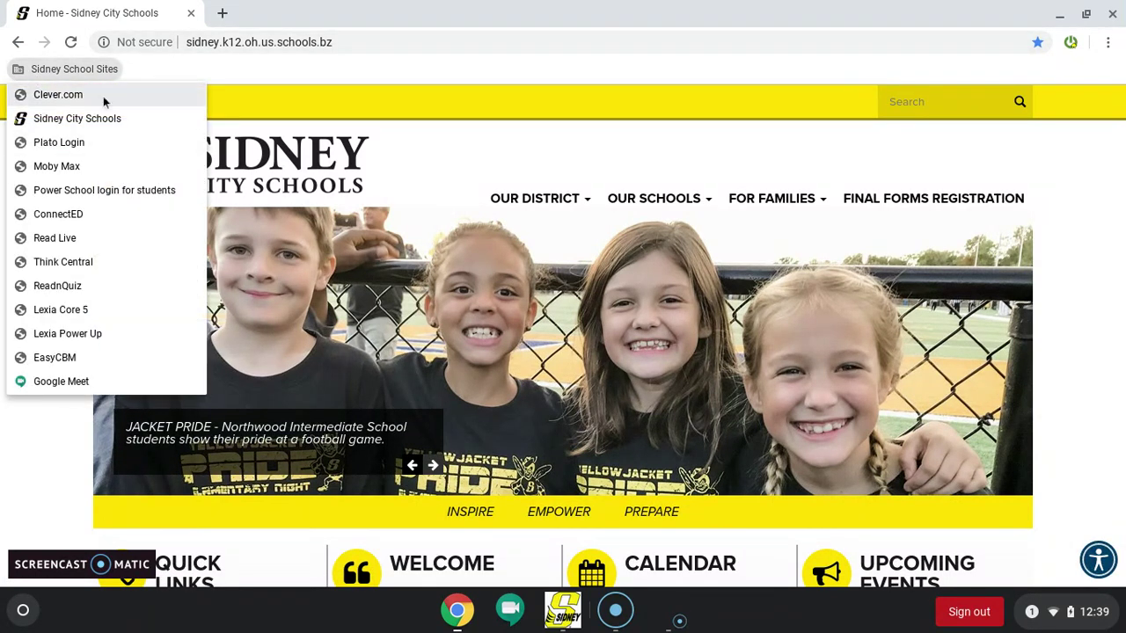
left_click(376, 80)
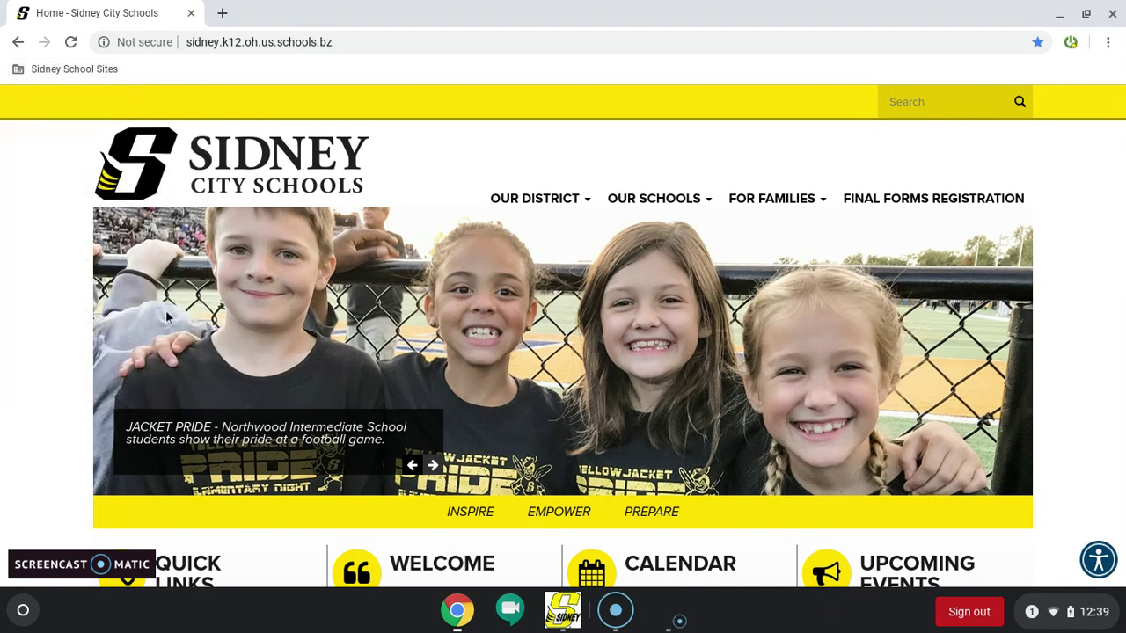
scroll(167, 317, "down", 5)
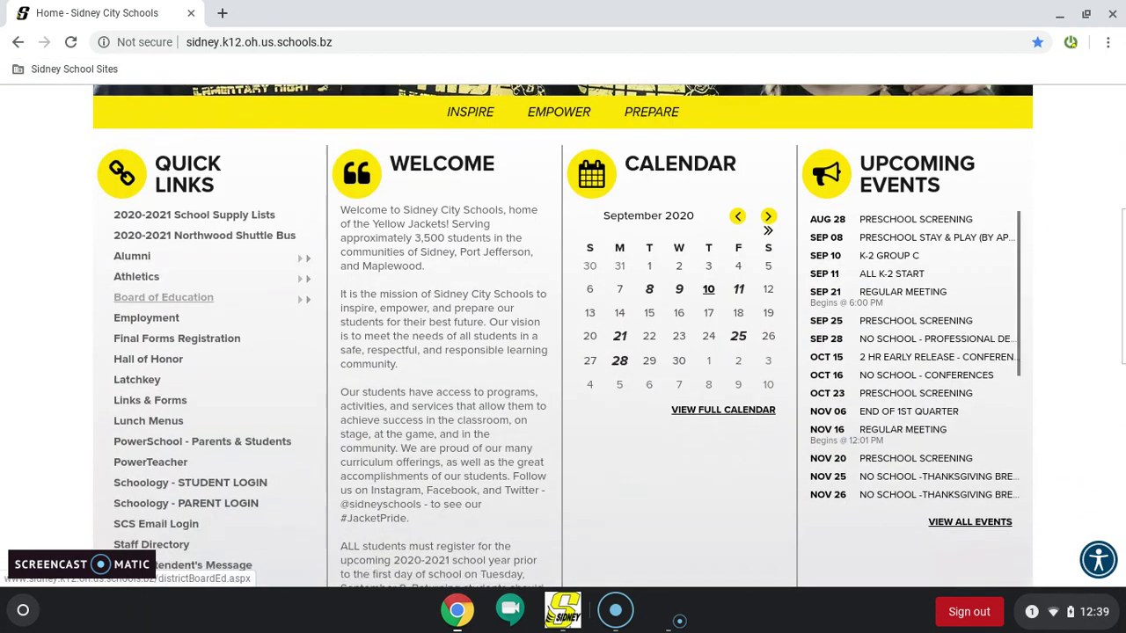
scroll(167, 209, "down", 1)
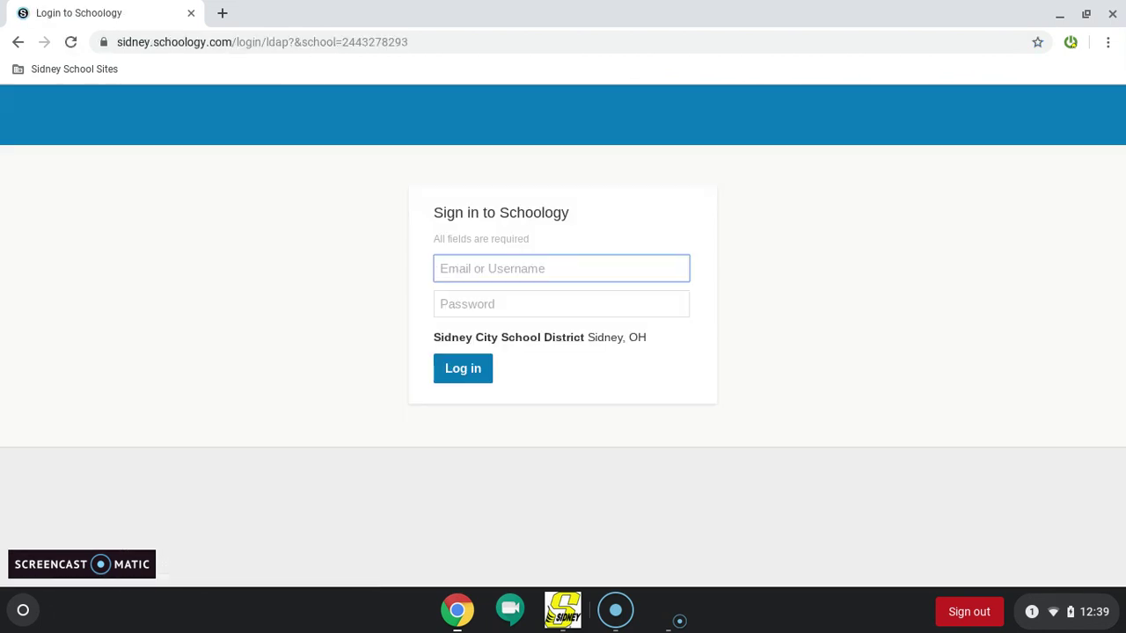
Sign in to Schoology with the student's username and password
left_click(596, 273)
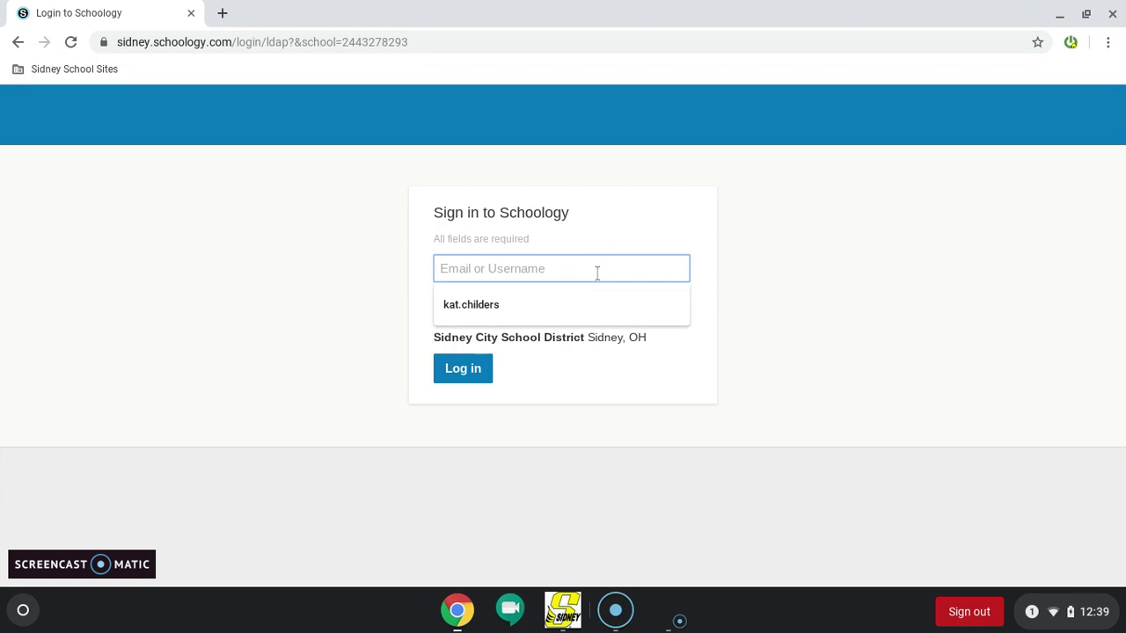
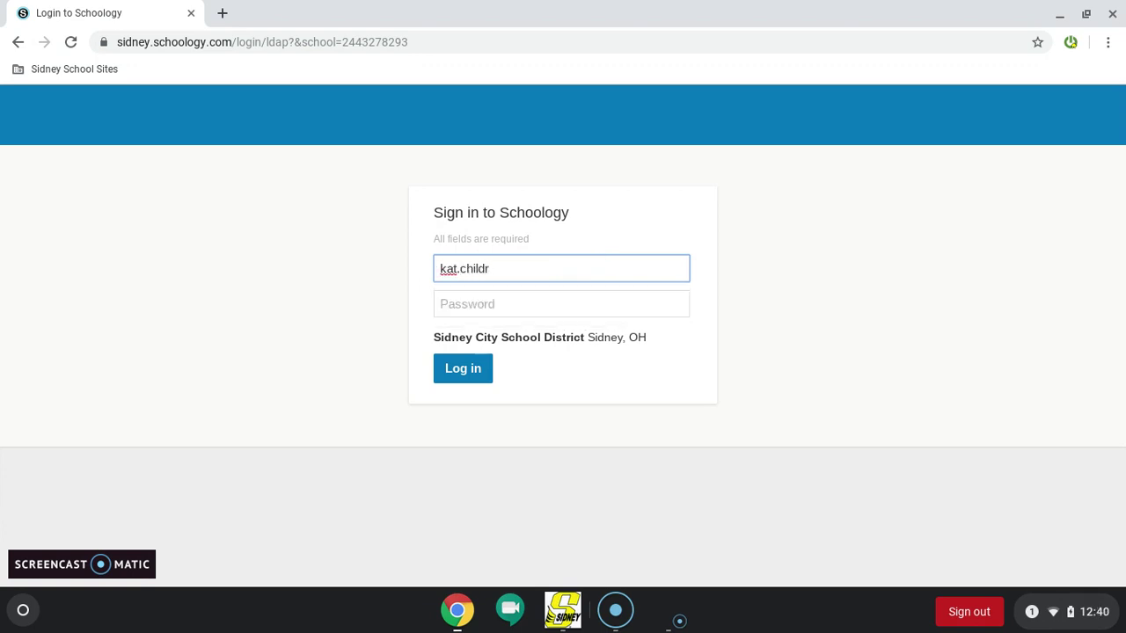
key("Tab")
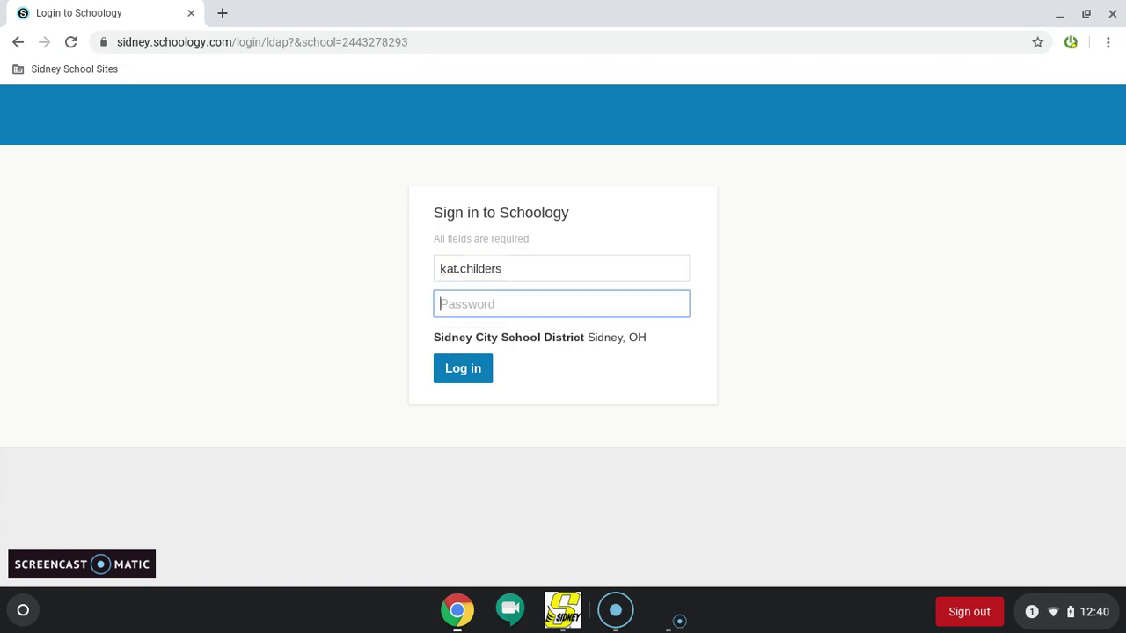
type("k••••••••")
left_click(456, 376)
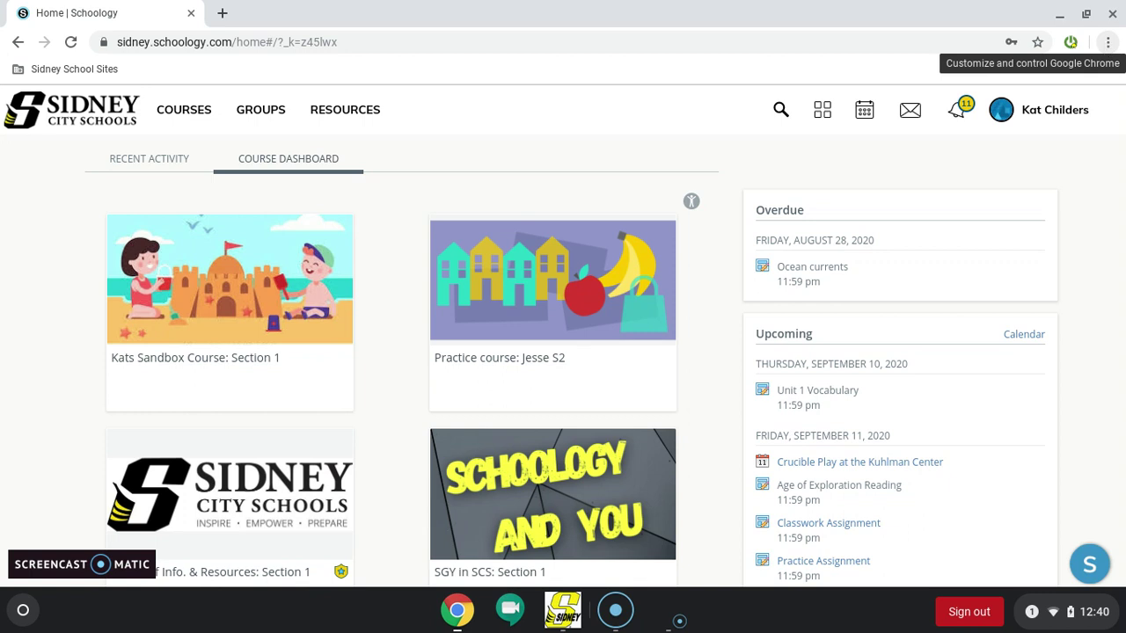
Open Chrome's main menu over the Schoology dashboard
left_click(1108, 42)
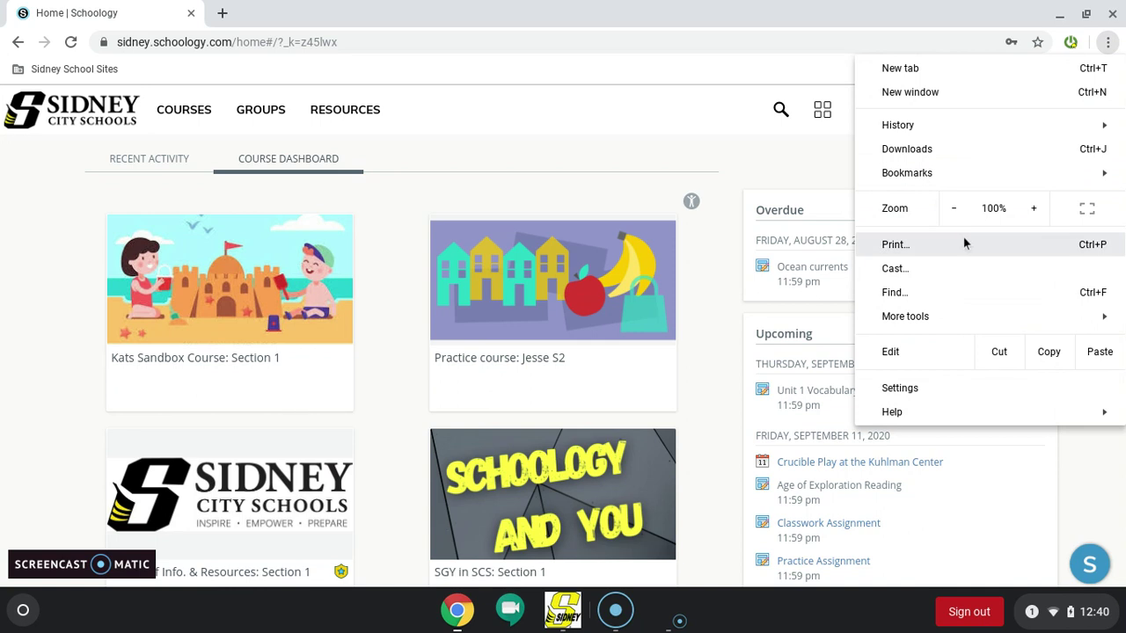
Create a Home | Schoology shelf shortcut, close the window, then open a new tab
mouse_move(943, 309)
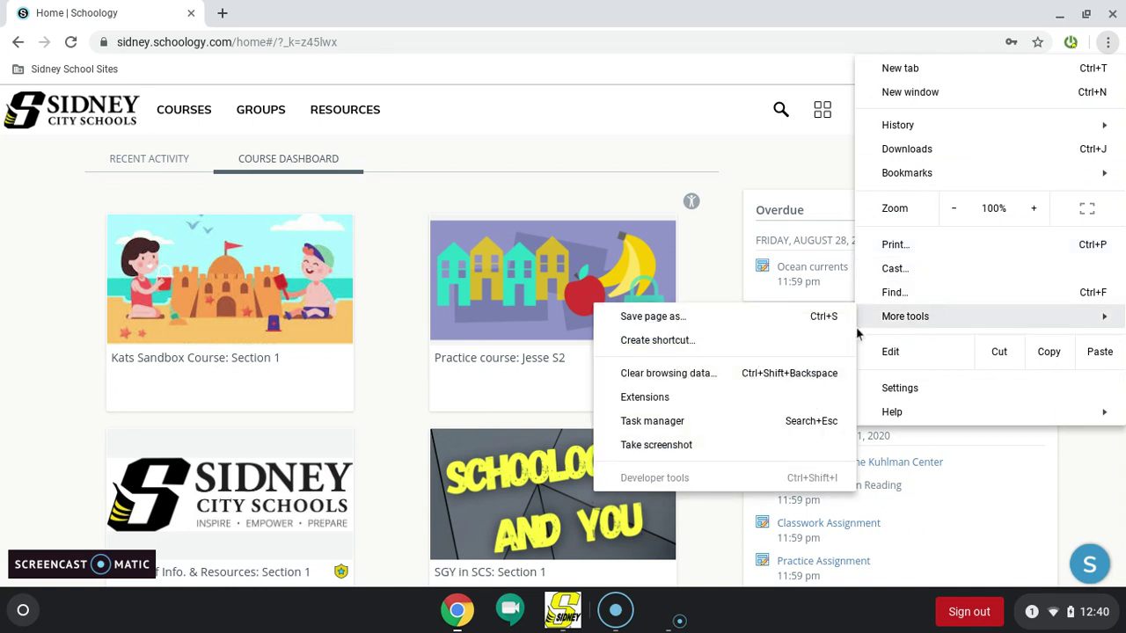
left_click(737, 344)
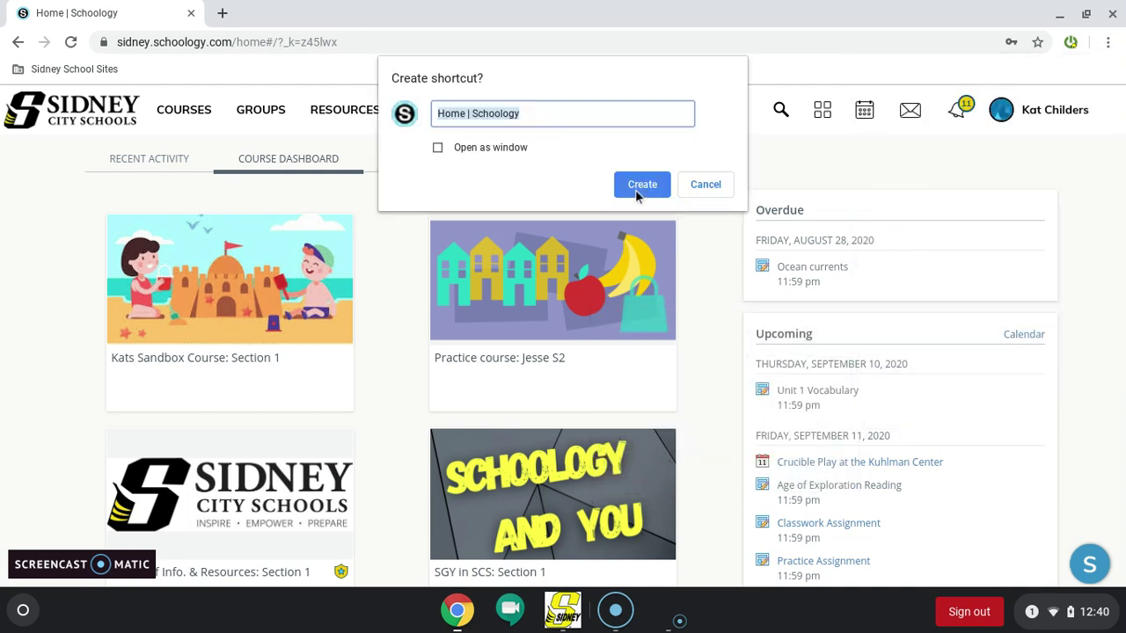
left_click(633, 186)
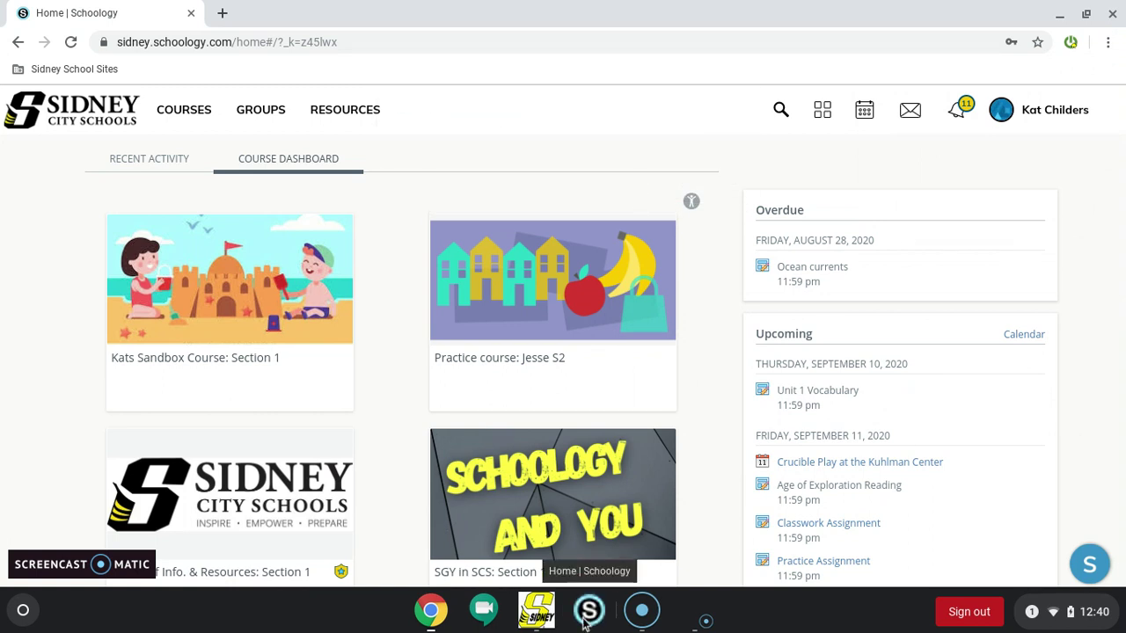
left_click(1112, 14)
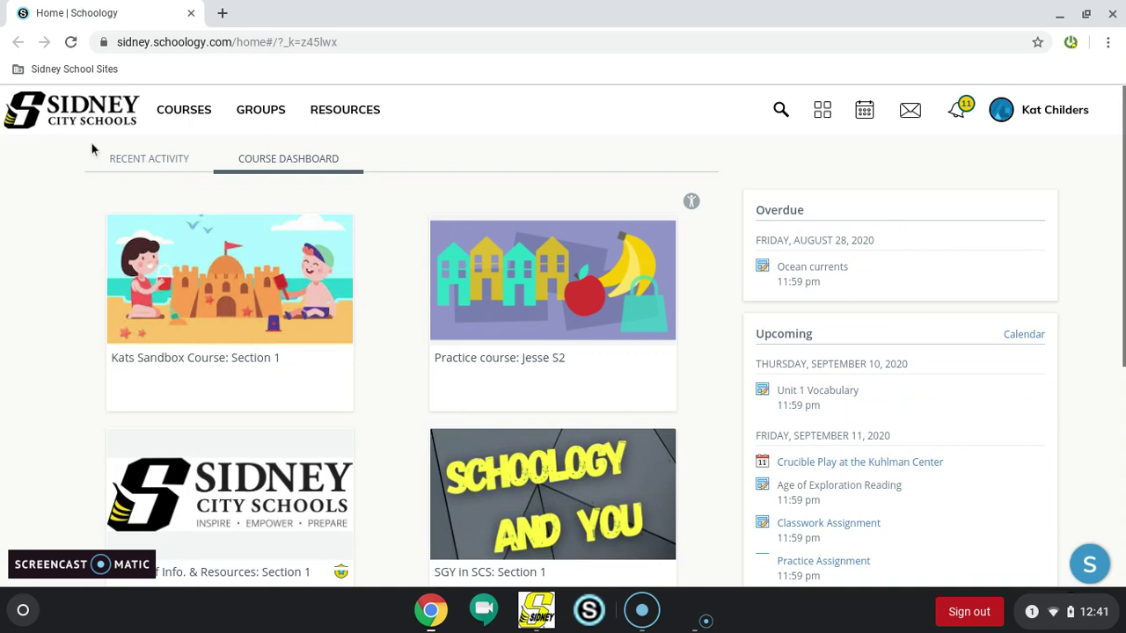
left_click(224, 12)
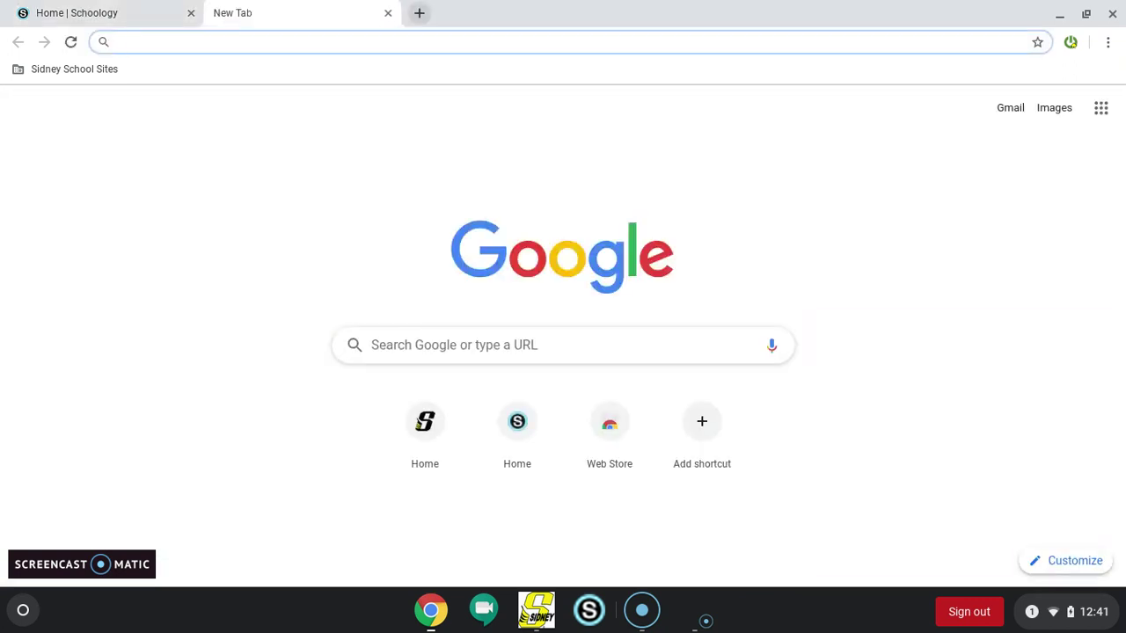
Go to schoology.com and open the Parent sign-up page's access code field
type("schoolog")
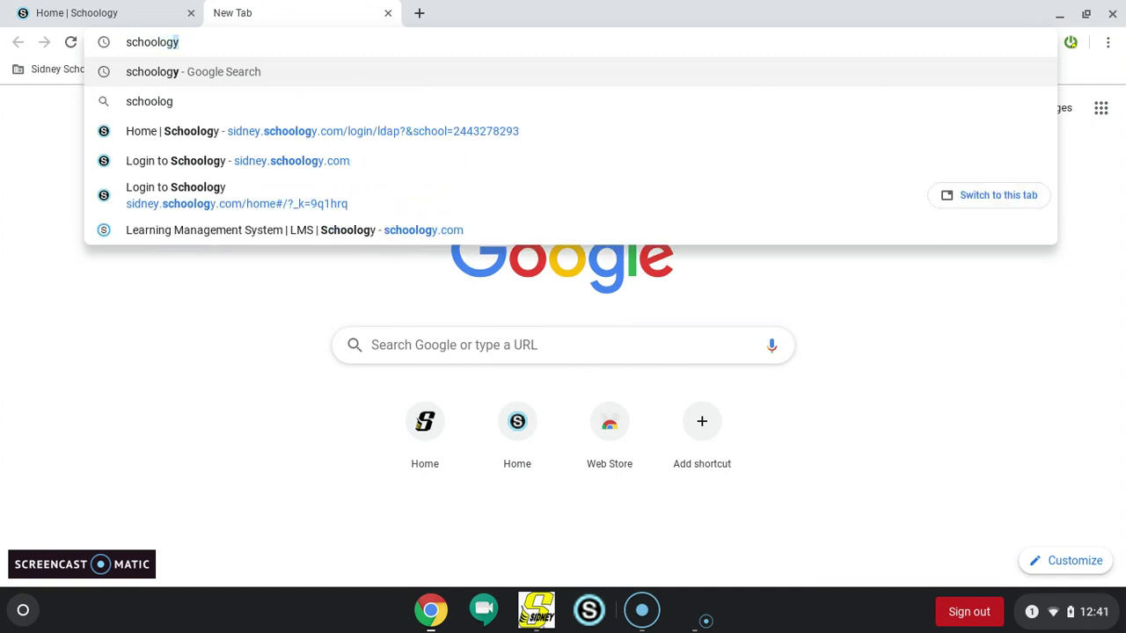
type("y.com")
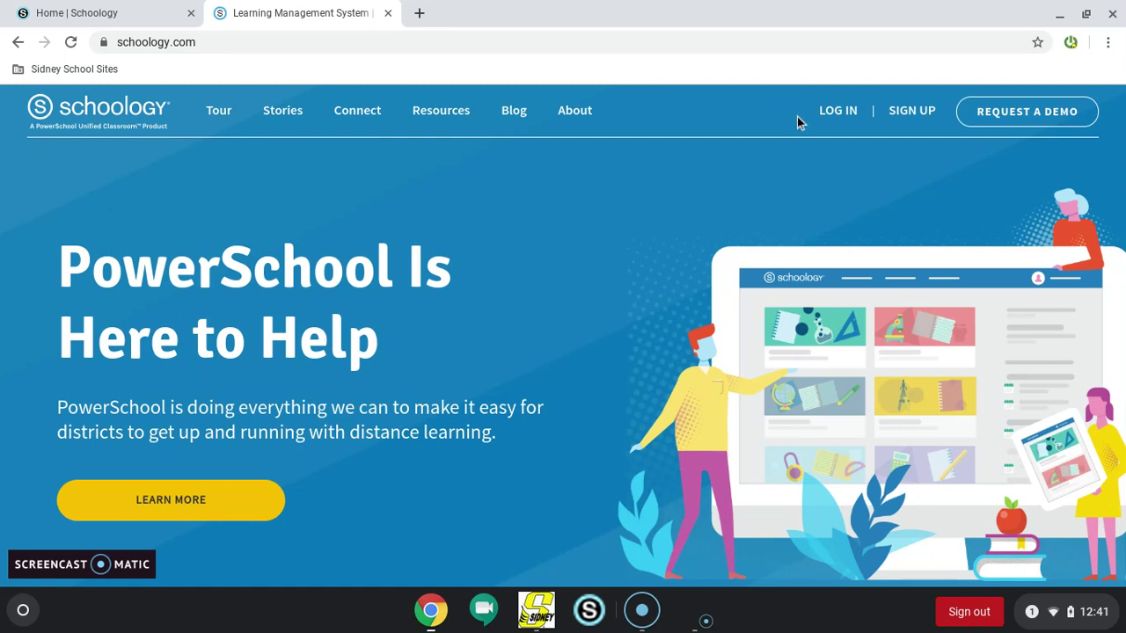
mouse_move(902, 124)
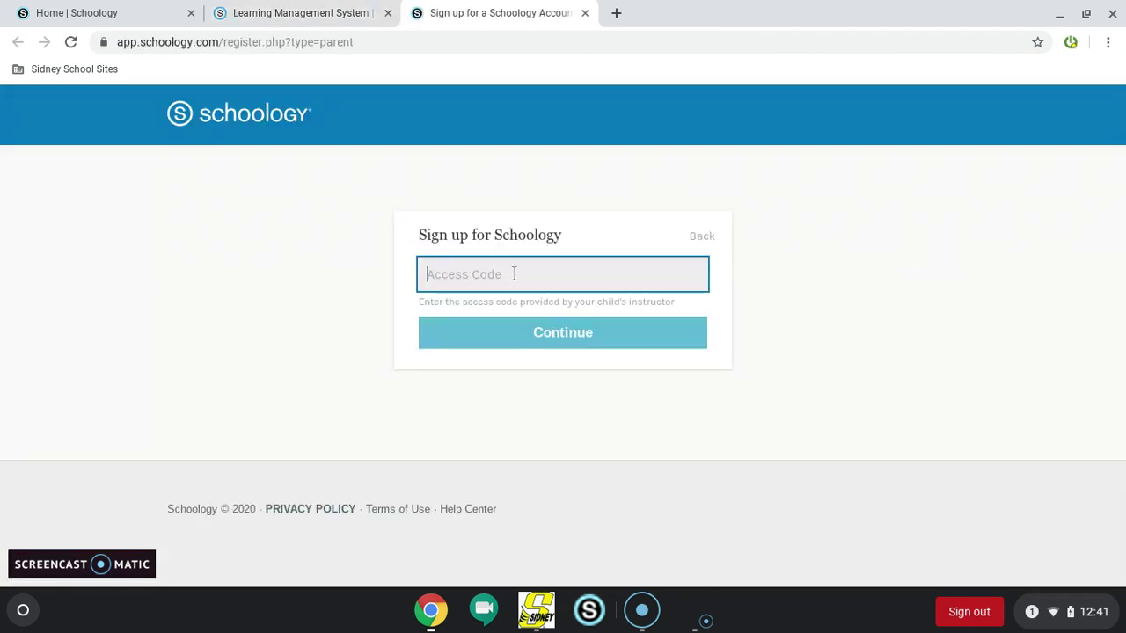
left_click(514, 273)
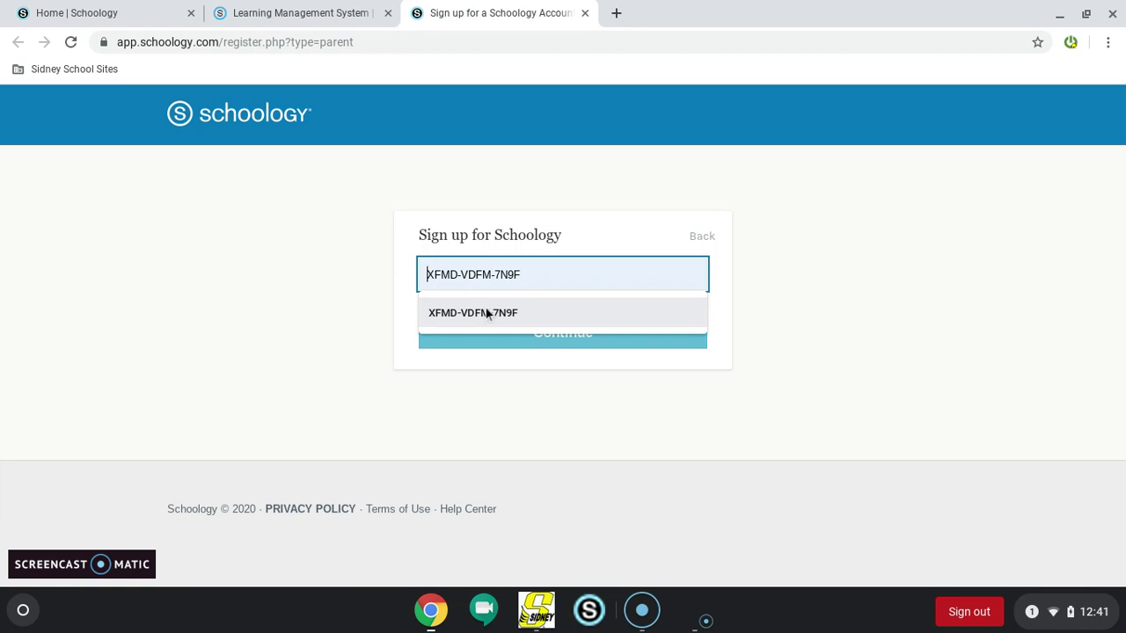
Submit the suggested access code, opt out of the blog, and accept the terms
key("Return")
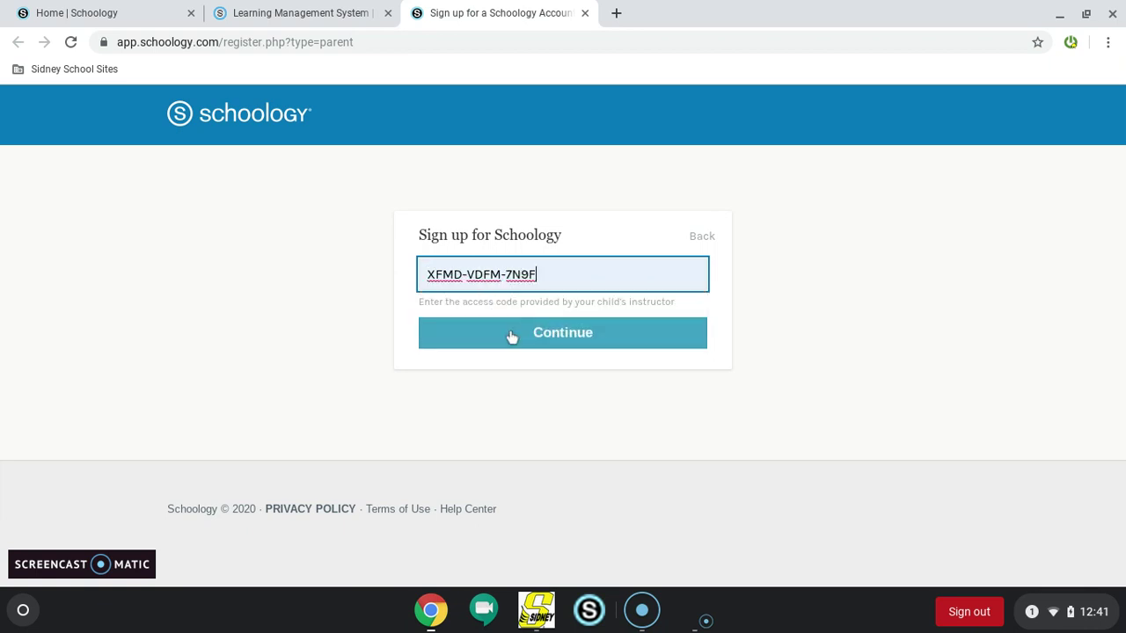
left_click(513, 334)
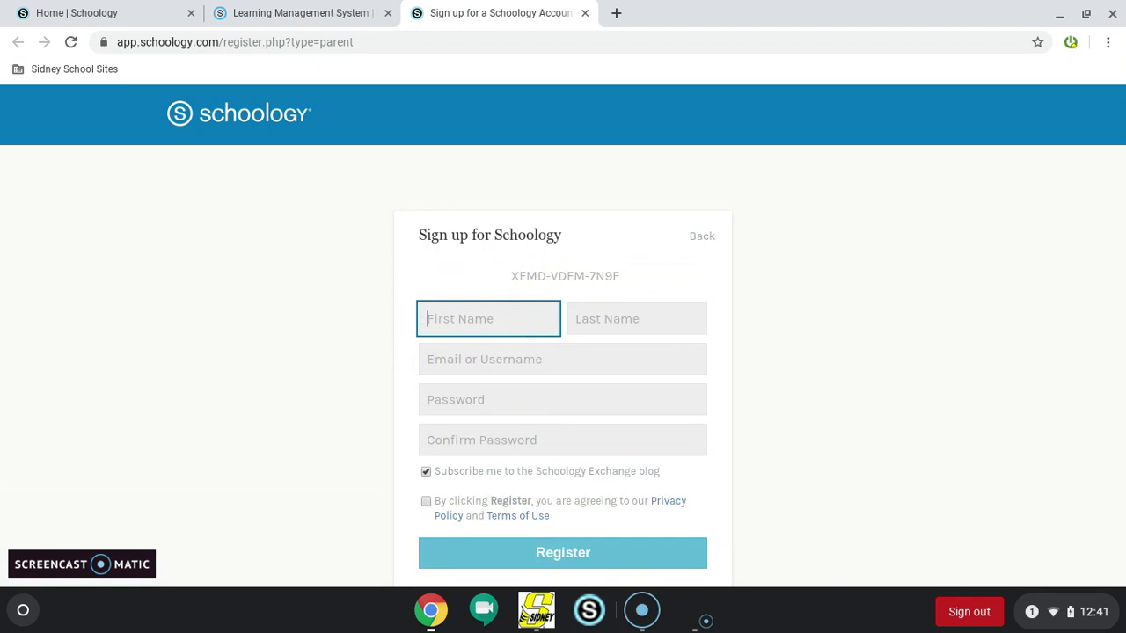
left_click(427, 473)
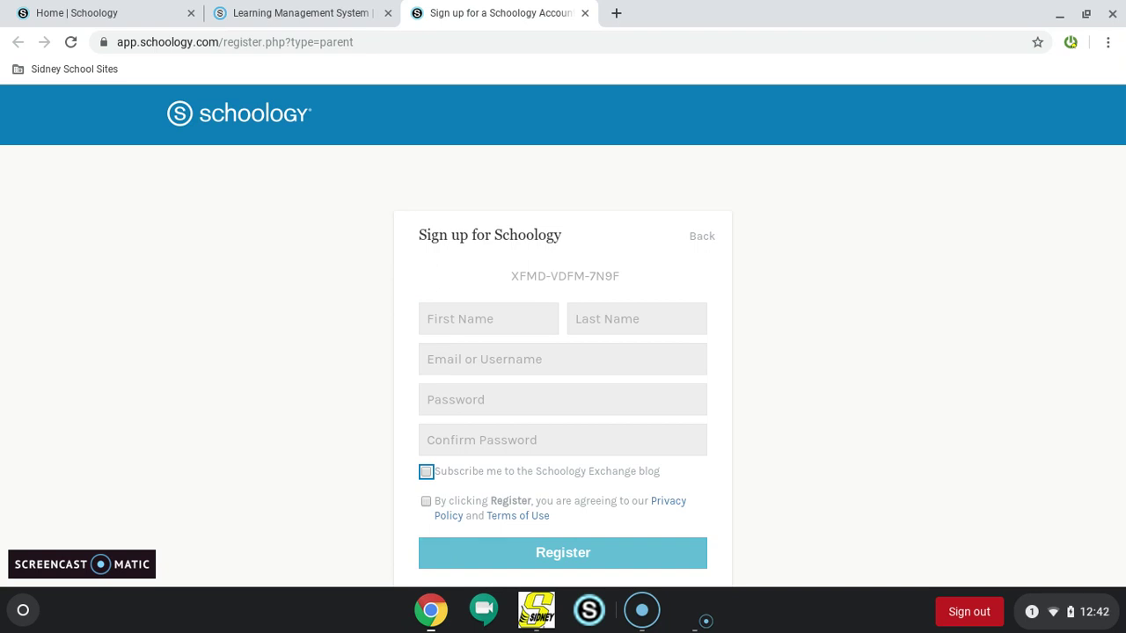
left_click(425, 501)
Fill in the parent's first and last name from the suggestions
left_click(491, 312)
left_click(503, 372)
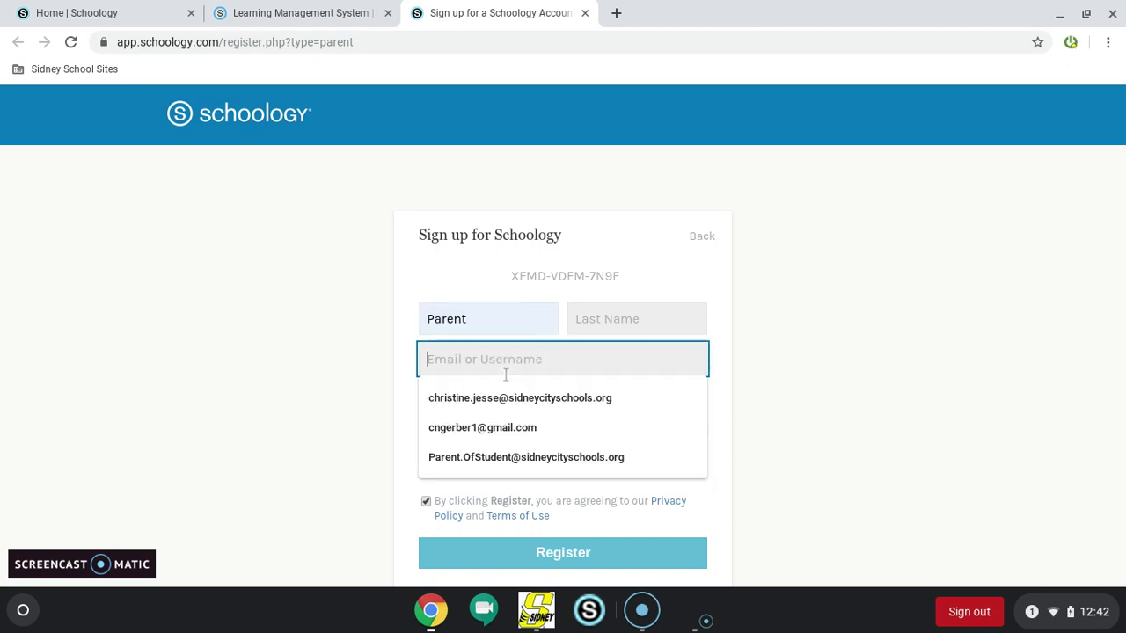
left_click(583, 312)
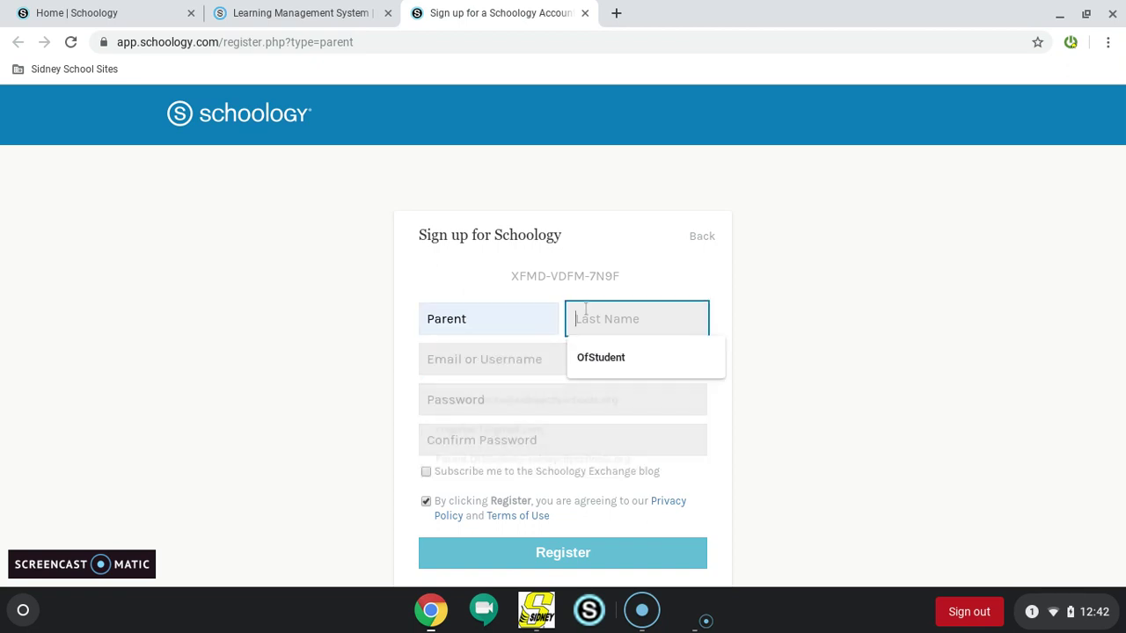
left_click(598, 359)
Enter the parent's e-mail address and password twice, then register the account
left_click(601, 363)
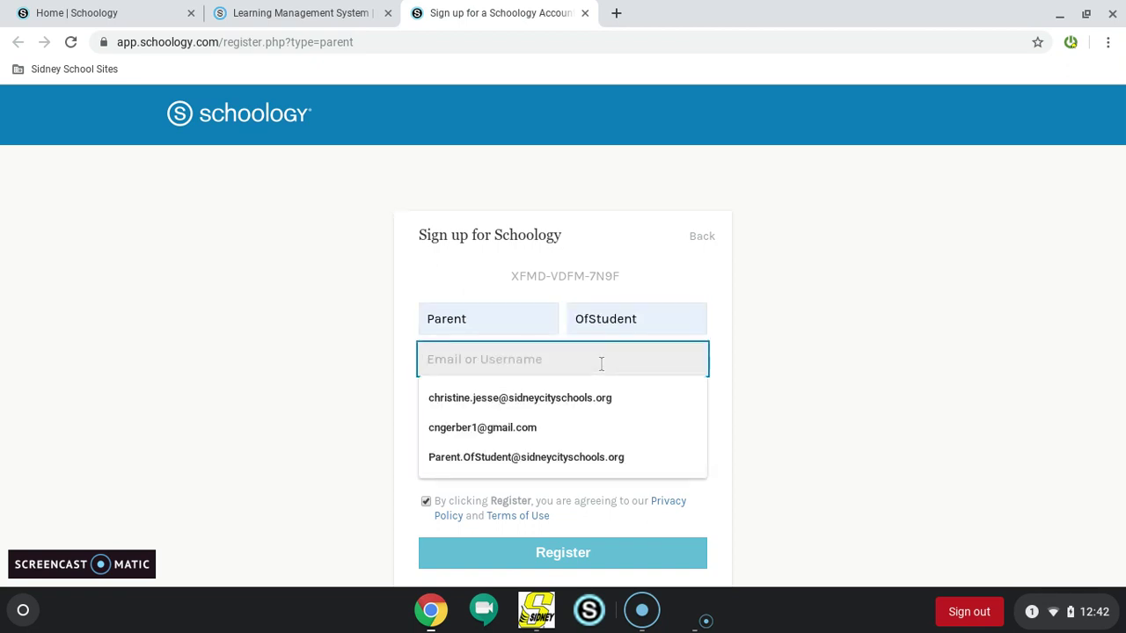
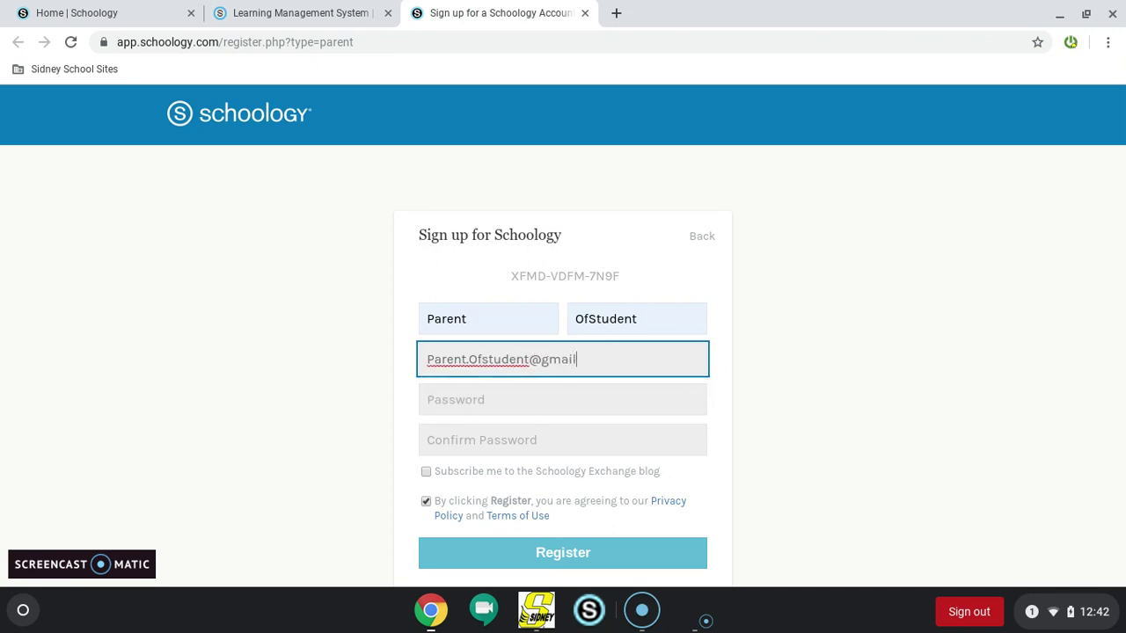
key("Tab")
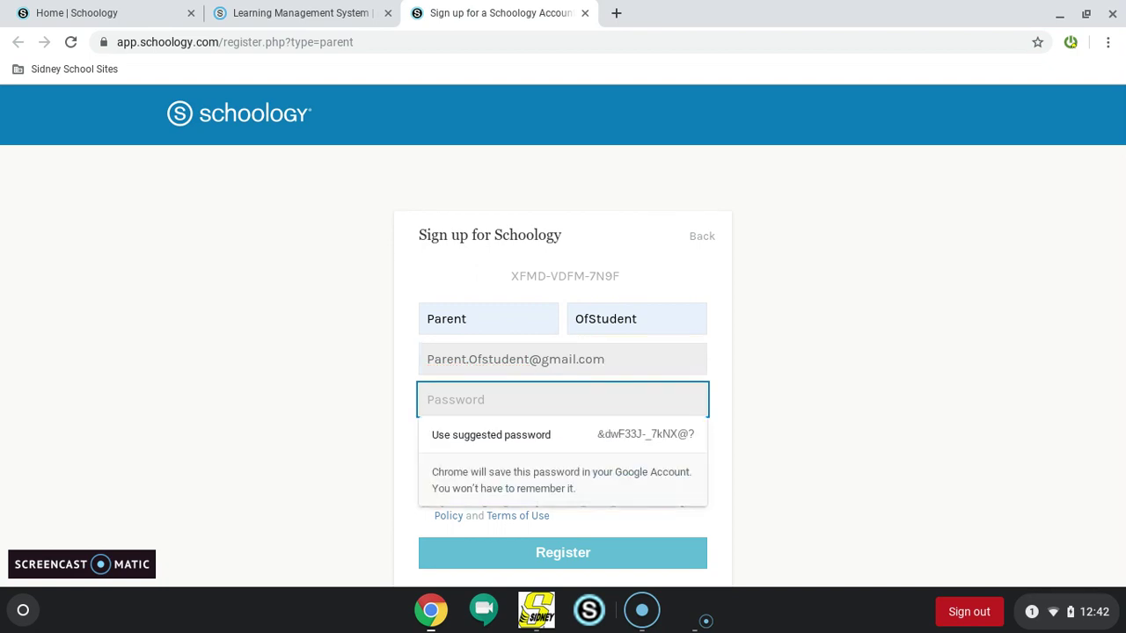
type("•••••••")
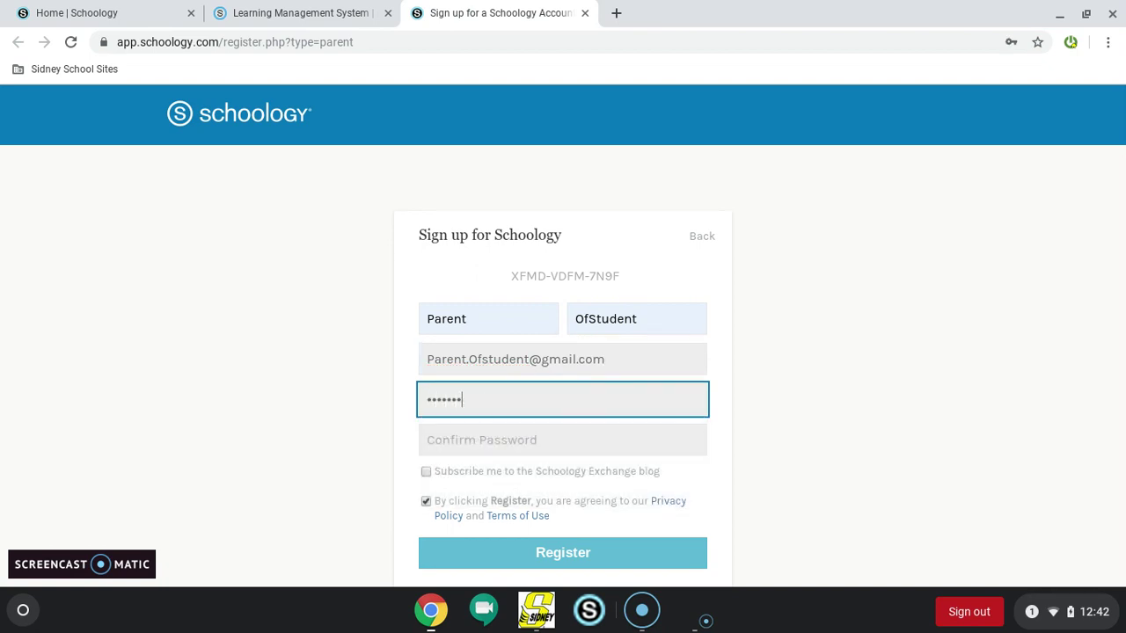
type("•••")
key("Tab")
type("••••")
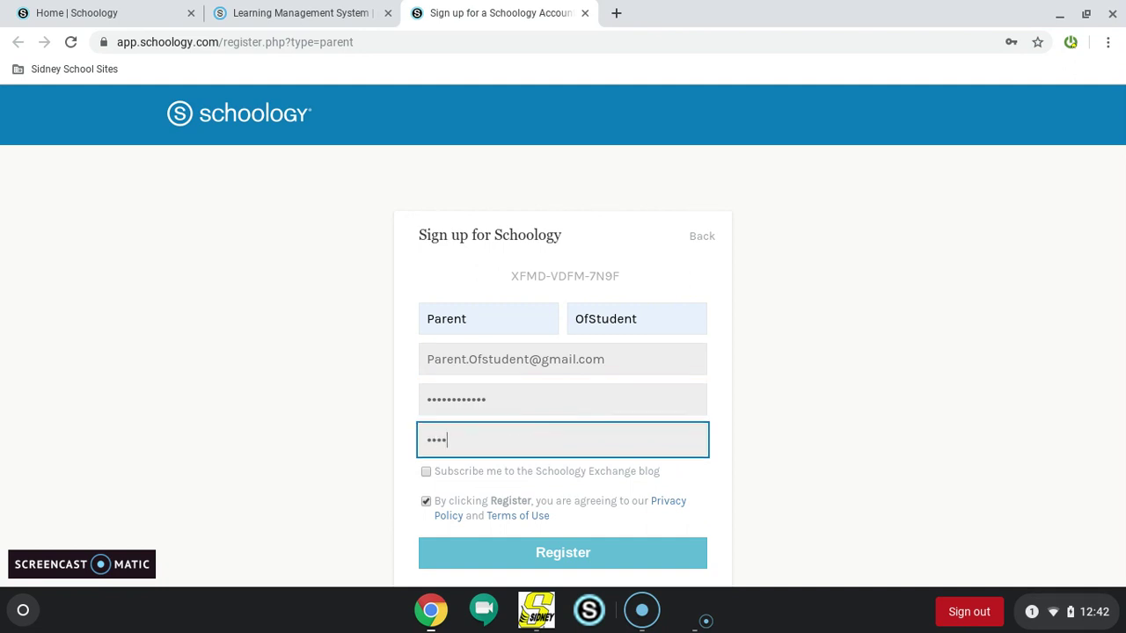
type("••••••••")
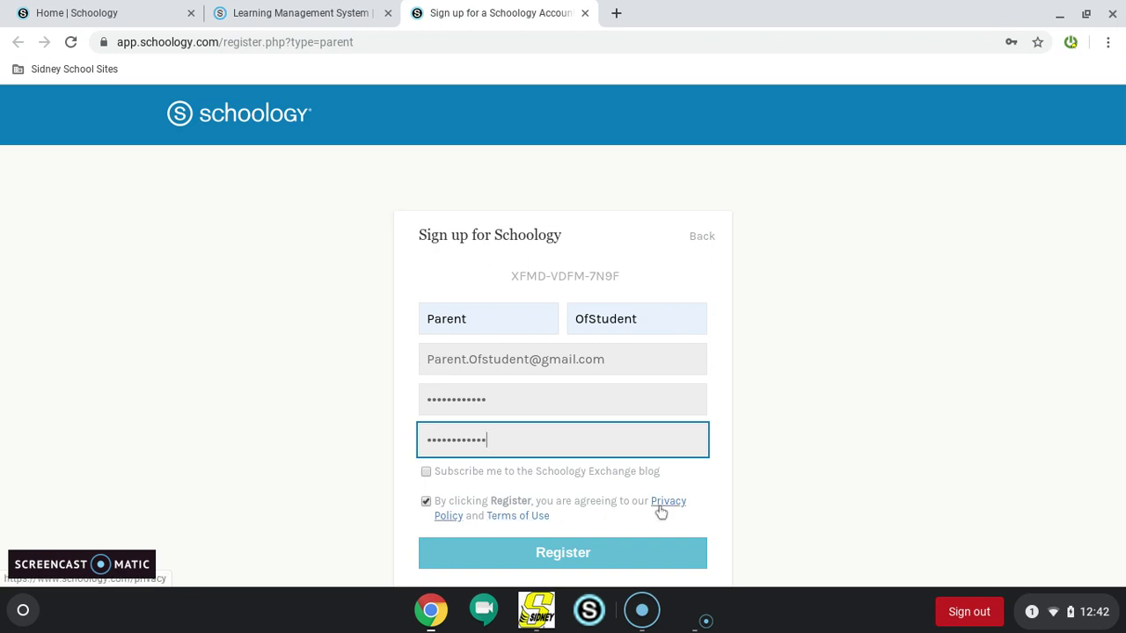
left_click(528, 563)
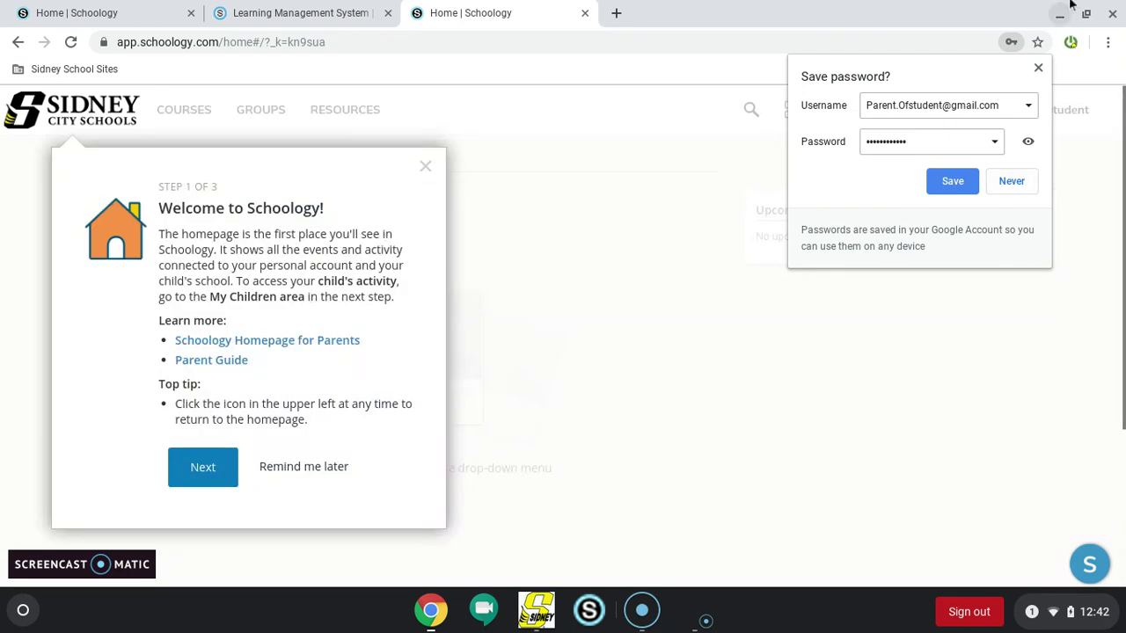
Decline saving the password and step through the three-step welcome tour to close it
left_click(1037, 69)
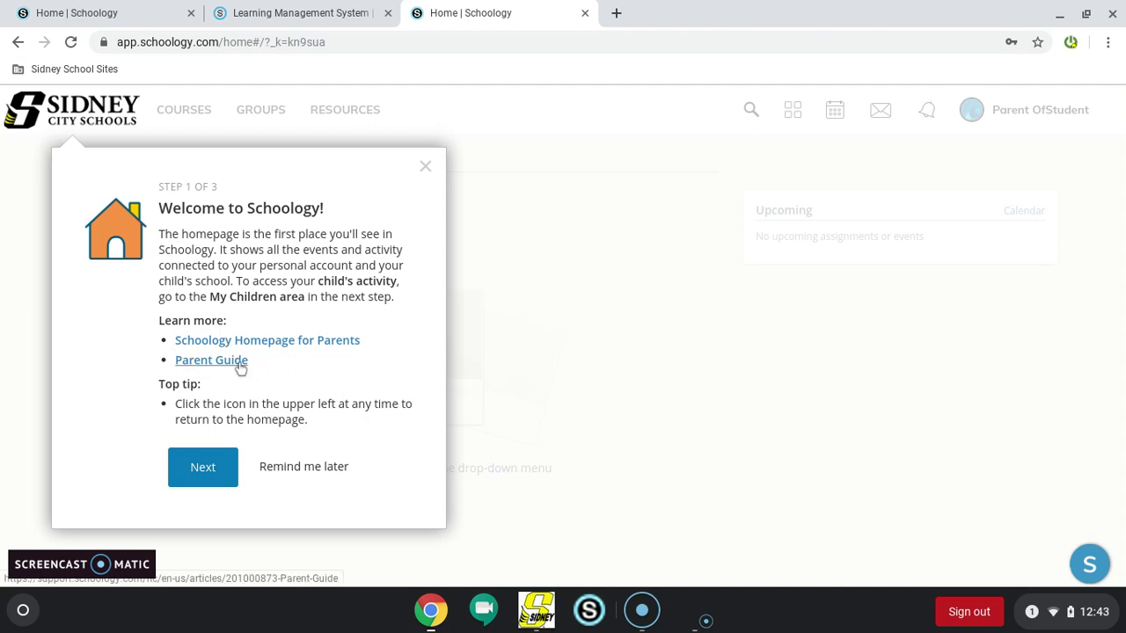
left_click(211, 470)
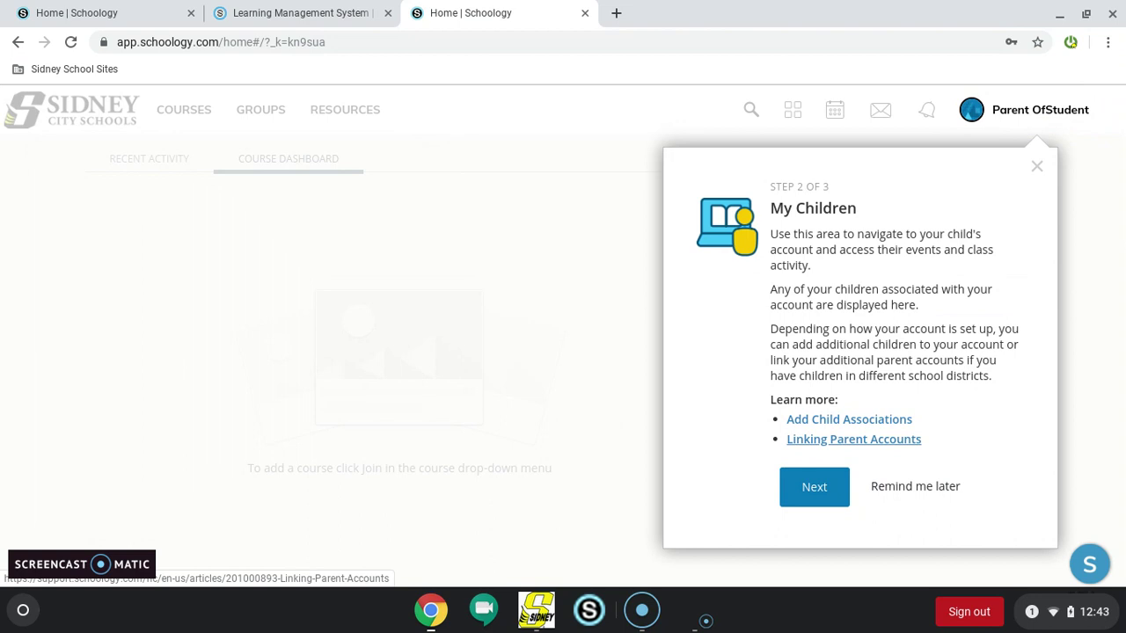
left_click(823, 494)
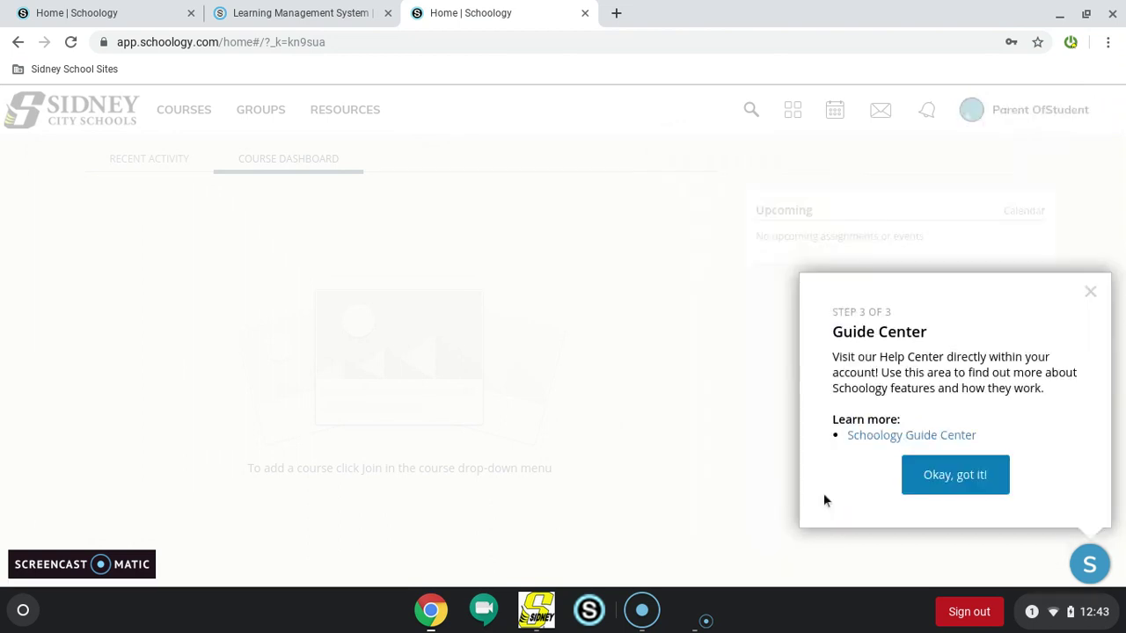
left_click(979, 478)
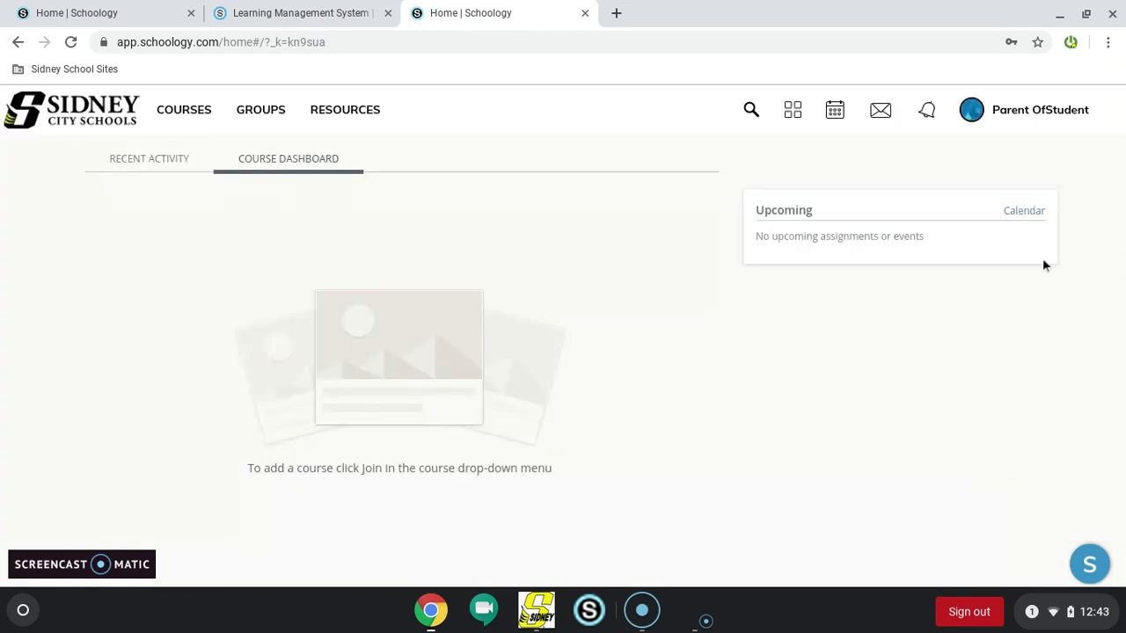
Switch to the child's view, finish the four-step tour, and list the child's courses
left_click(1069, 128)
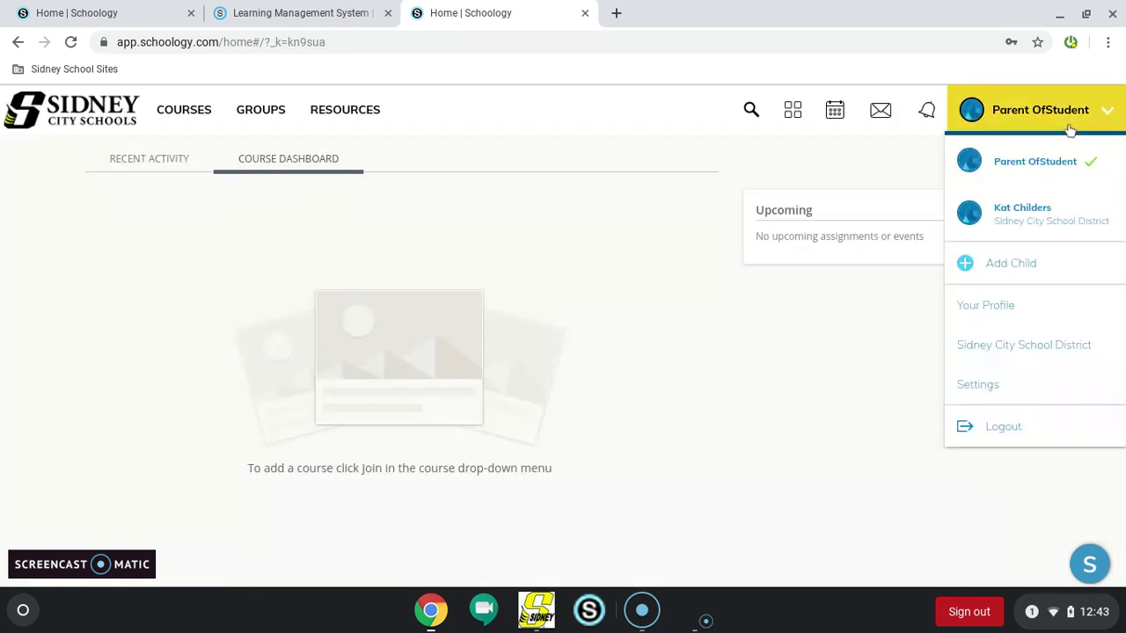
left_click(1042, 225)
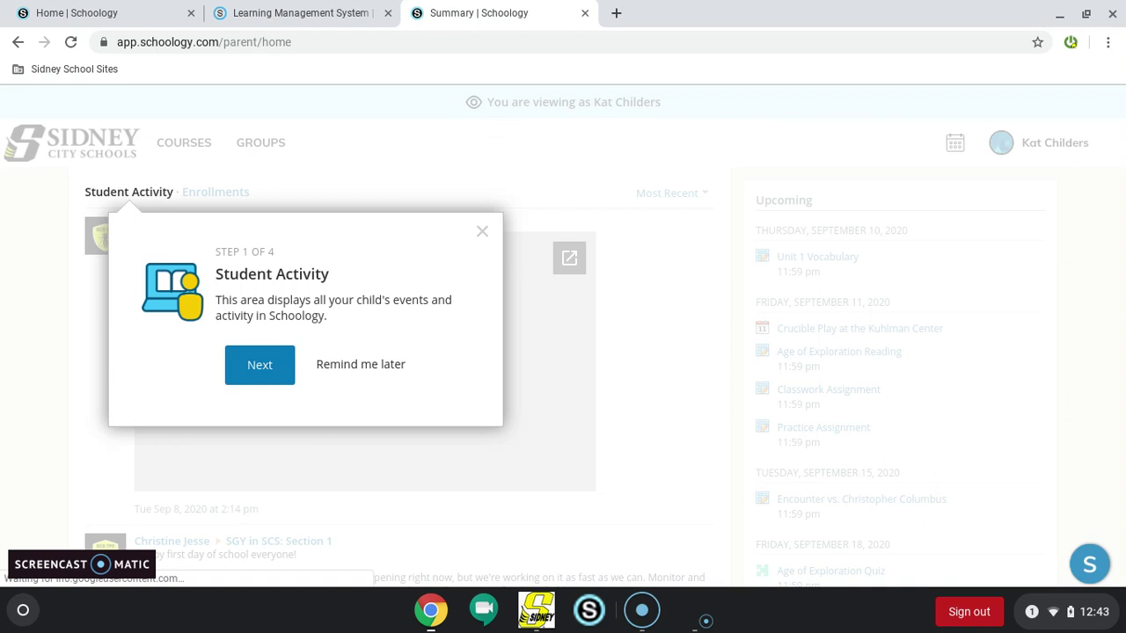
left_click(260, 365)
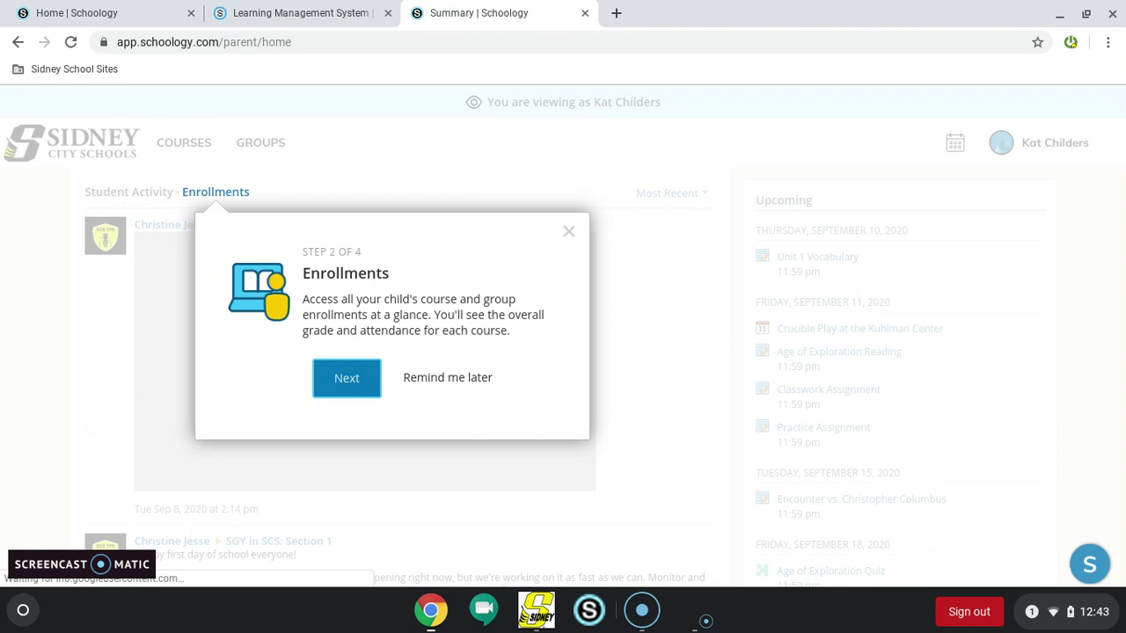
left_click(365, 386)
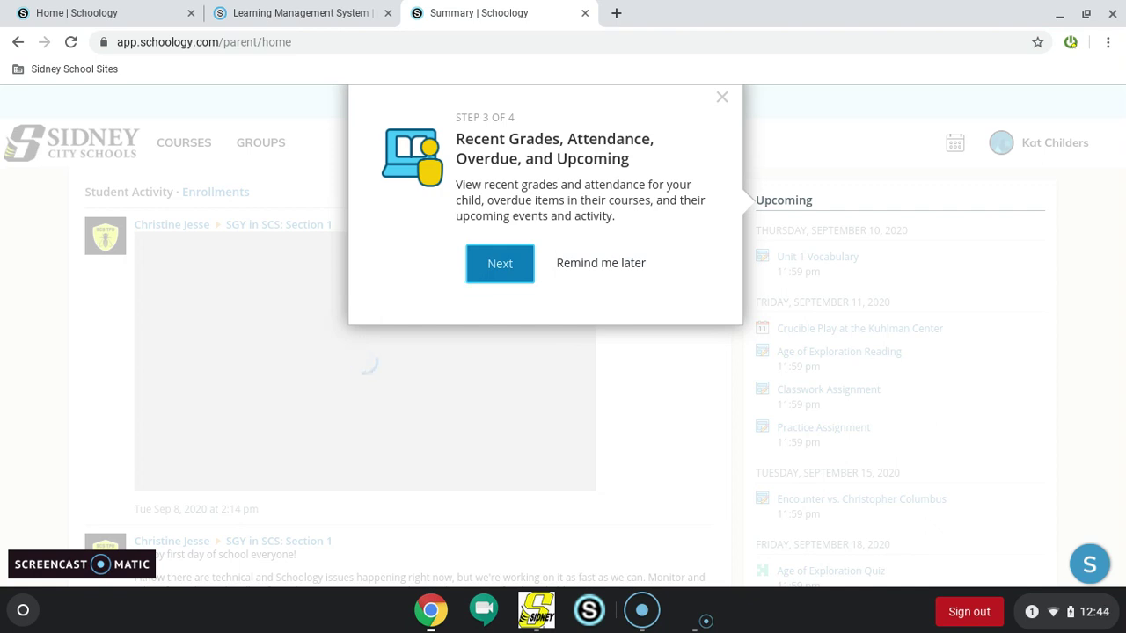
left_click(482, 273)
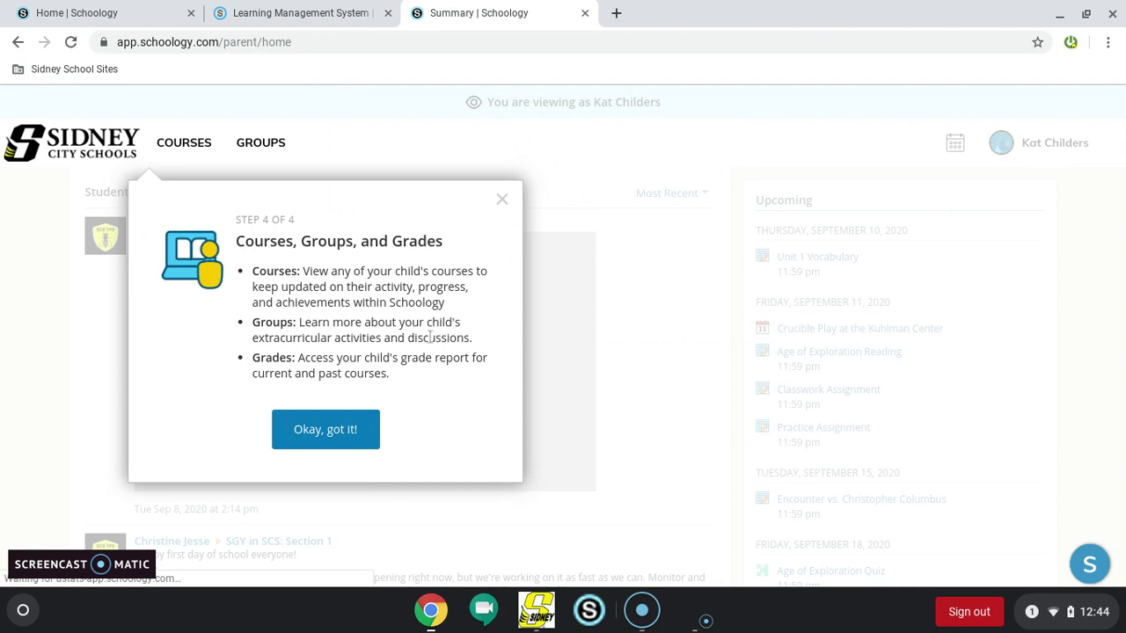
left_click(333, 435)
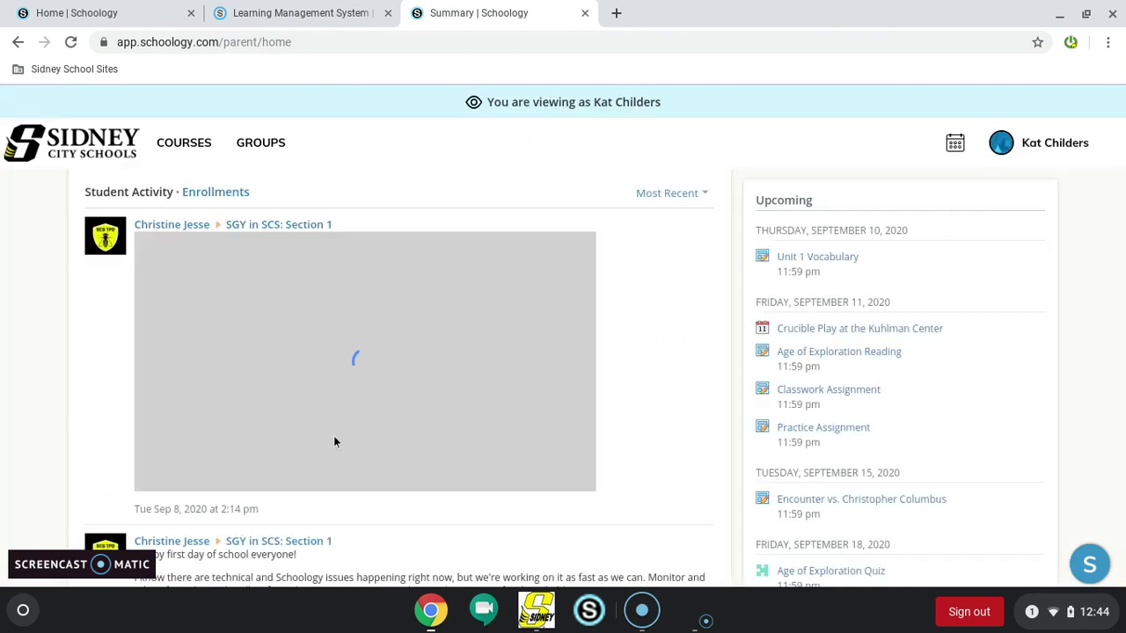
left_click(195, 165)
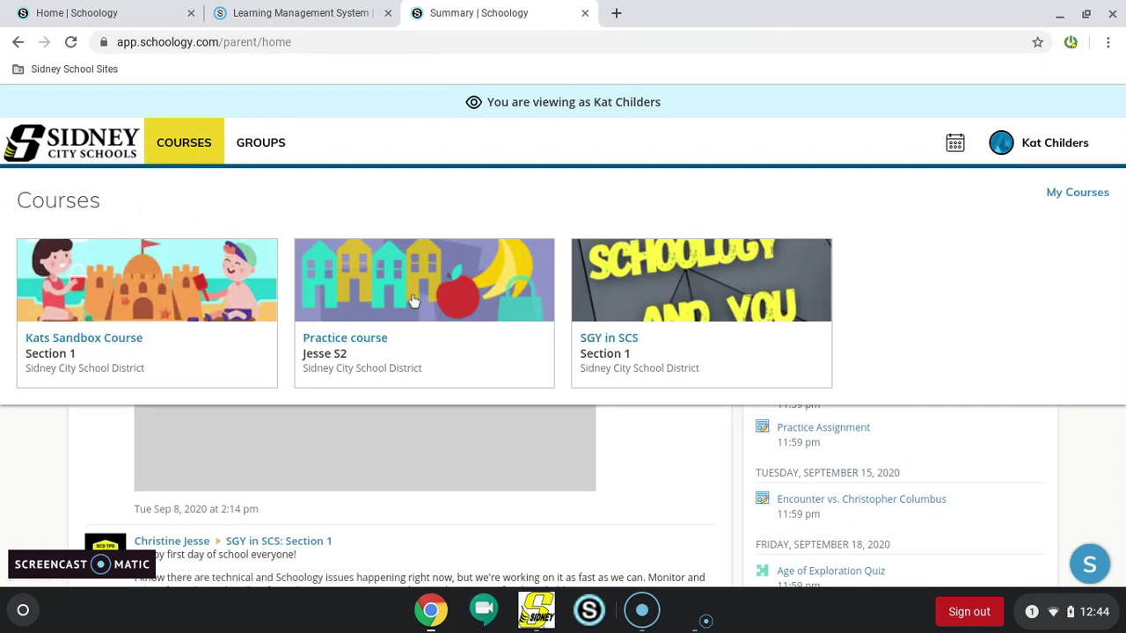
Open the Practice Assignment under September > Week 1 in the child's Practice course
left_click(413, 301)
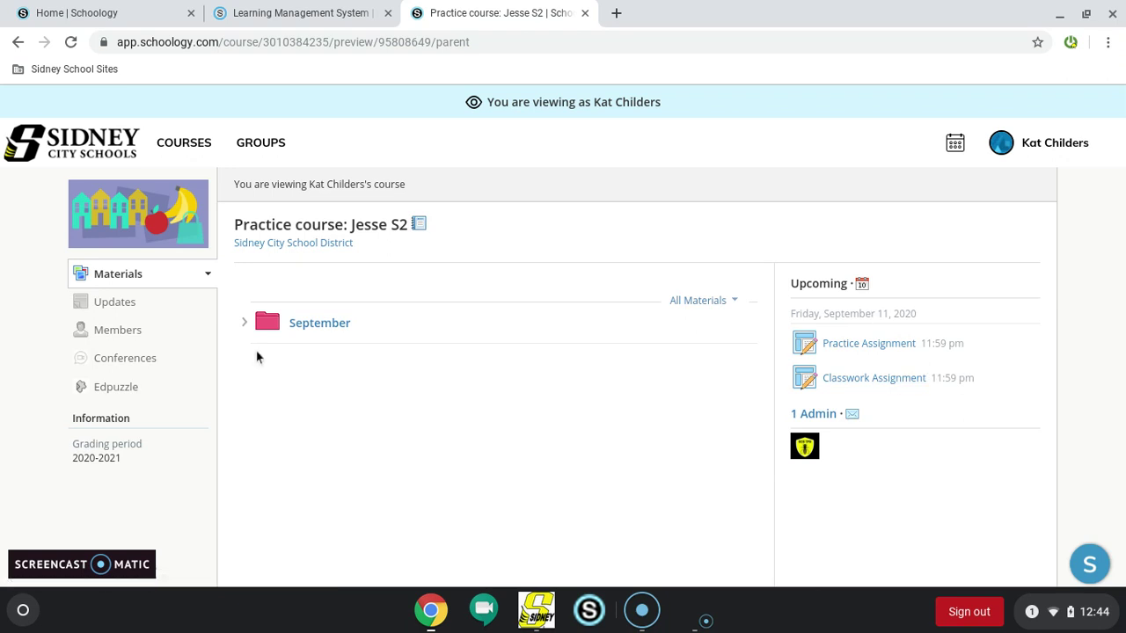
left_click(244, 322)
left_click(279, 347)
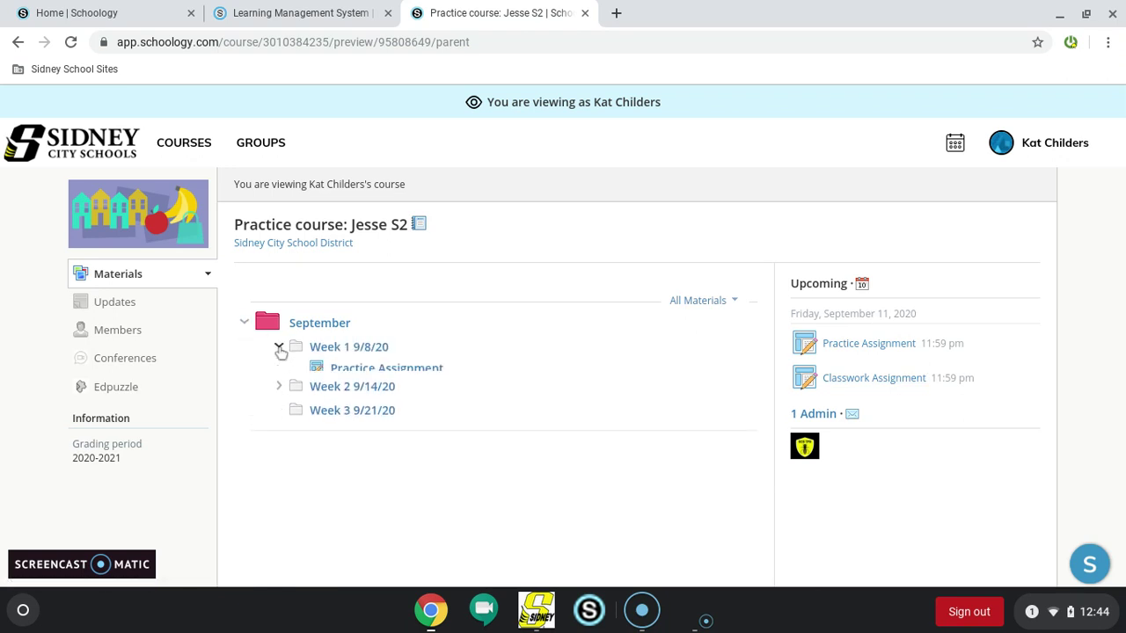
left_click(343, 377)
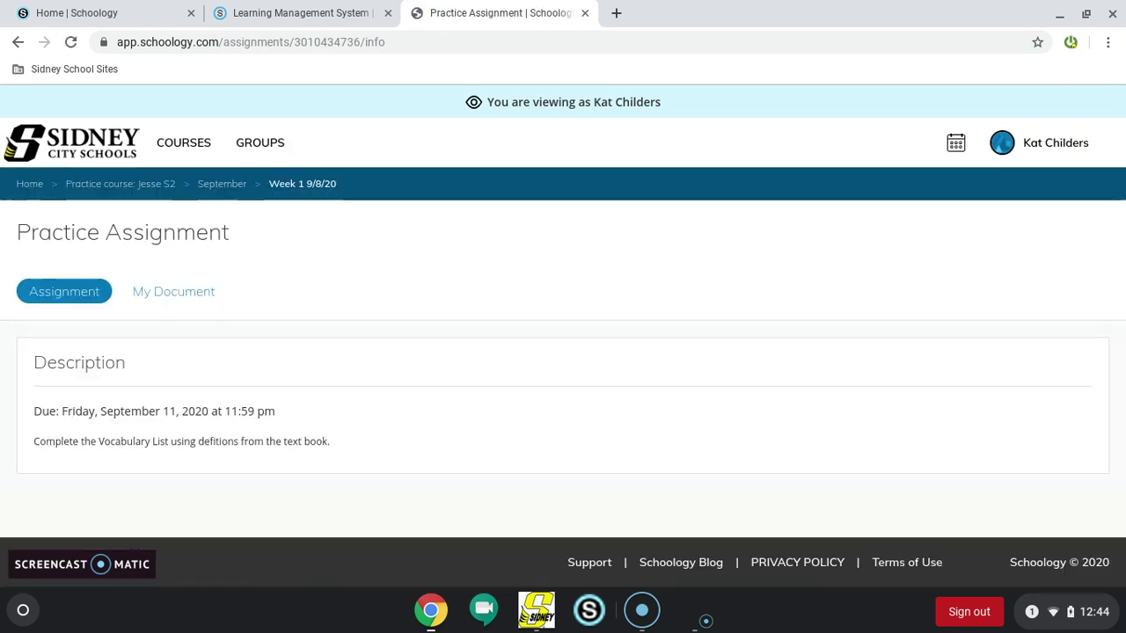
Scroll through the student's 'Key Vocabulary for Unit One' document, then check the enrolled courses list
left_click(189, 291)
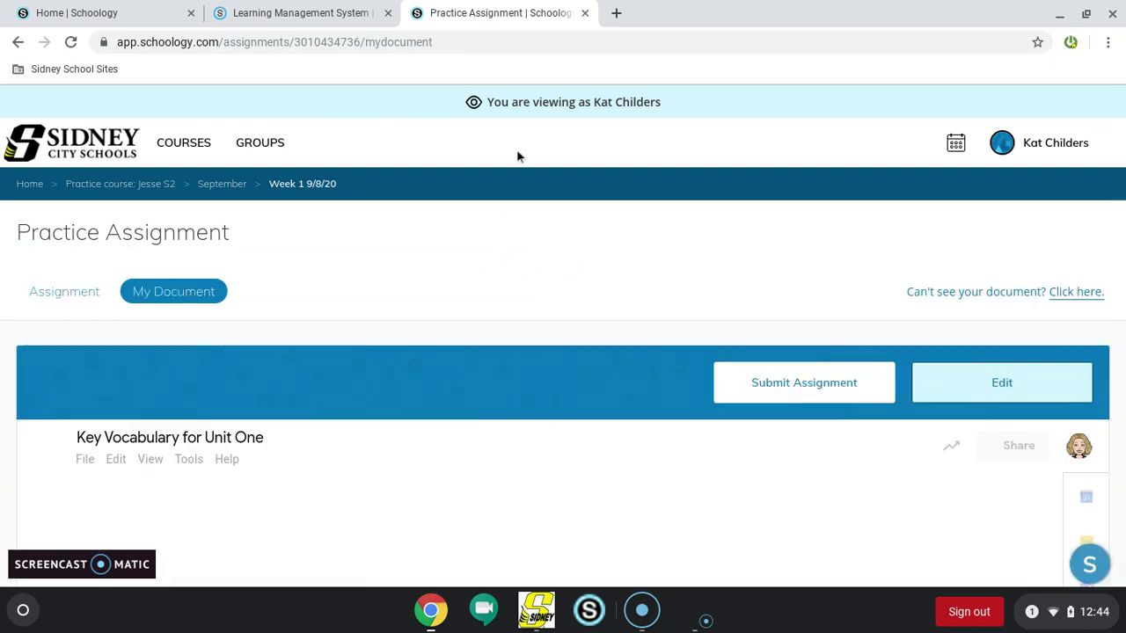
scroll(468, 343, "down", 3)
scroll(469, 343, "up", 3)
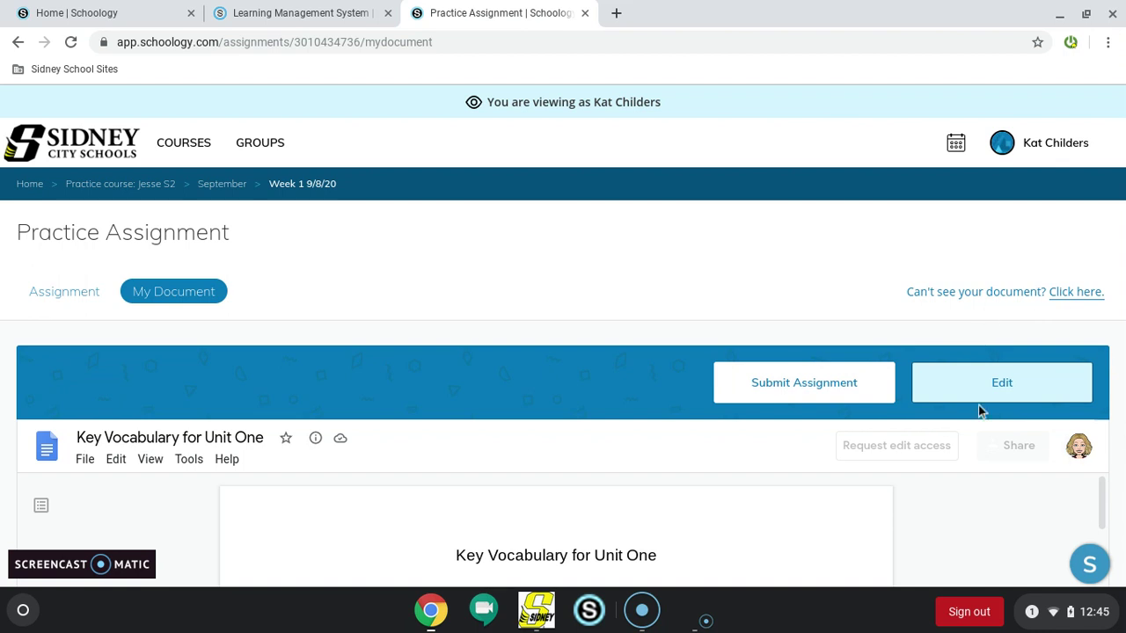
left_click(173, 151)
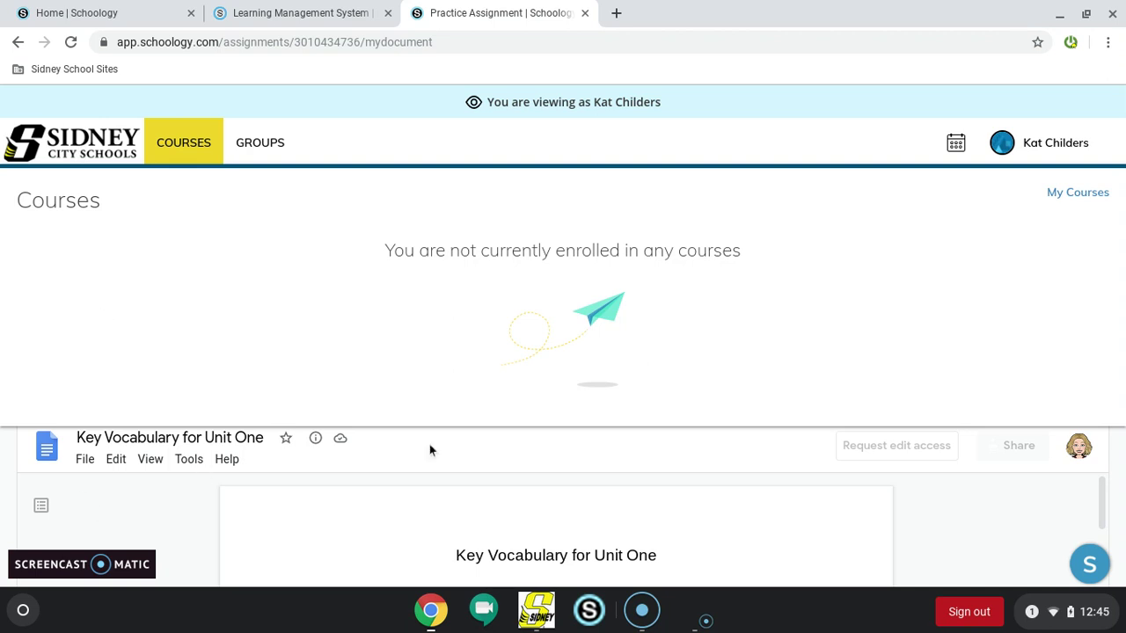
Switch back to the parent's own account and dismiss the welcome tour
left_click(1102, 148)
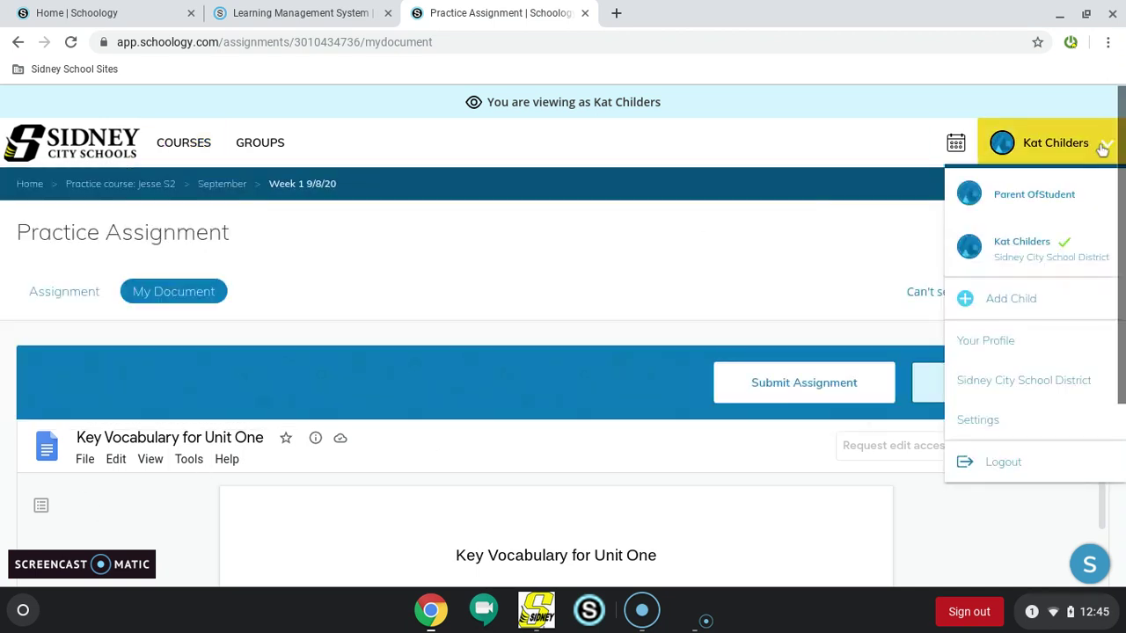
left_click(1046, 211)
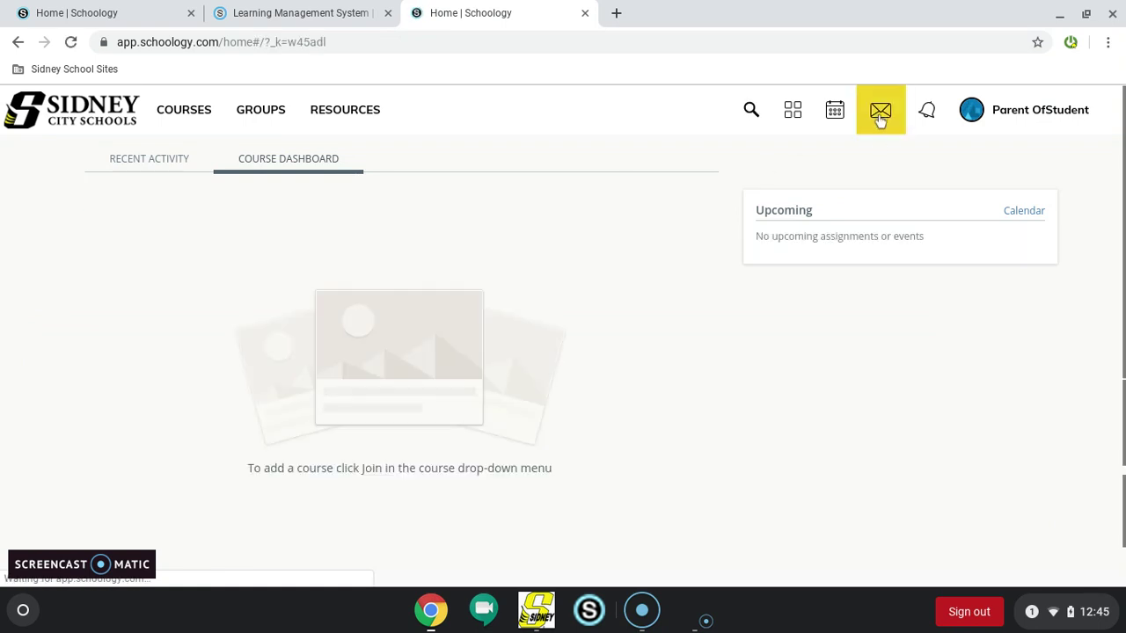
left_click(425, 167)
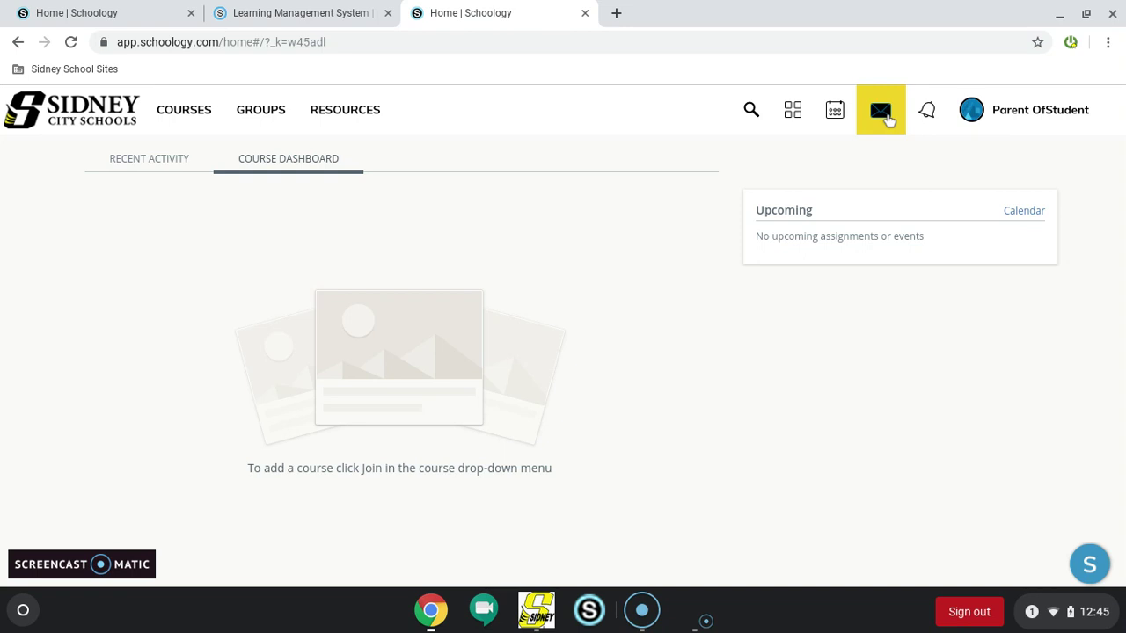
Check the empty message inbox, then start a new message and close it unsent
left_click(882, 124)
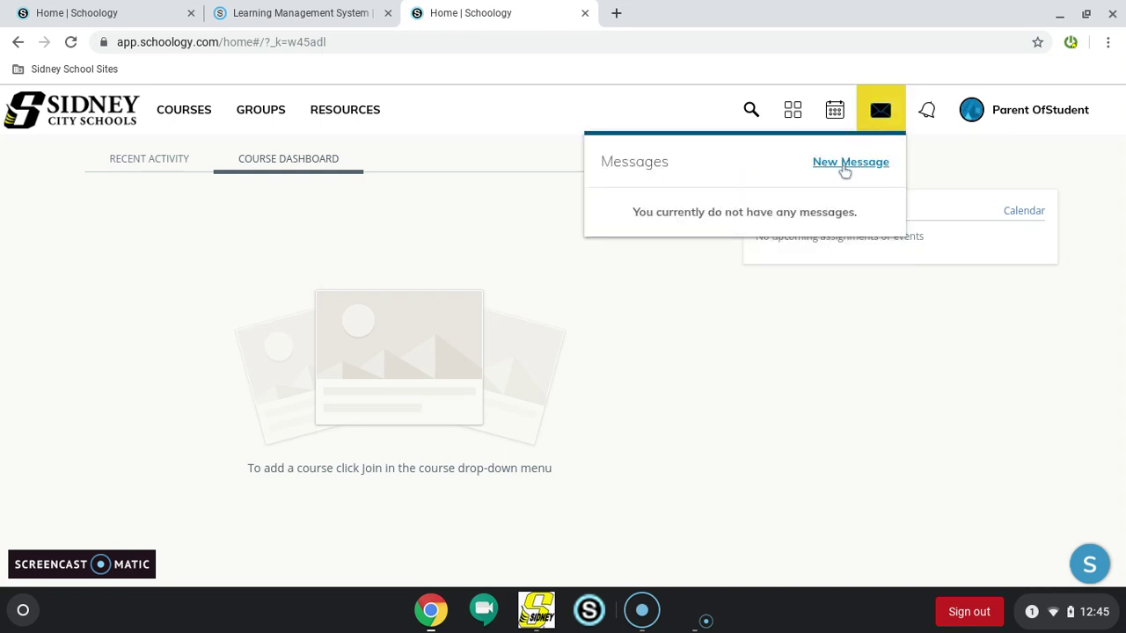
left_click(845, 164)
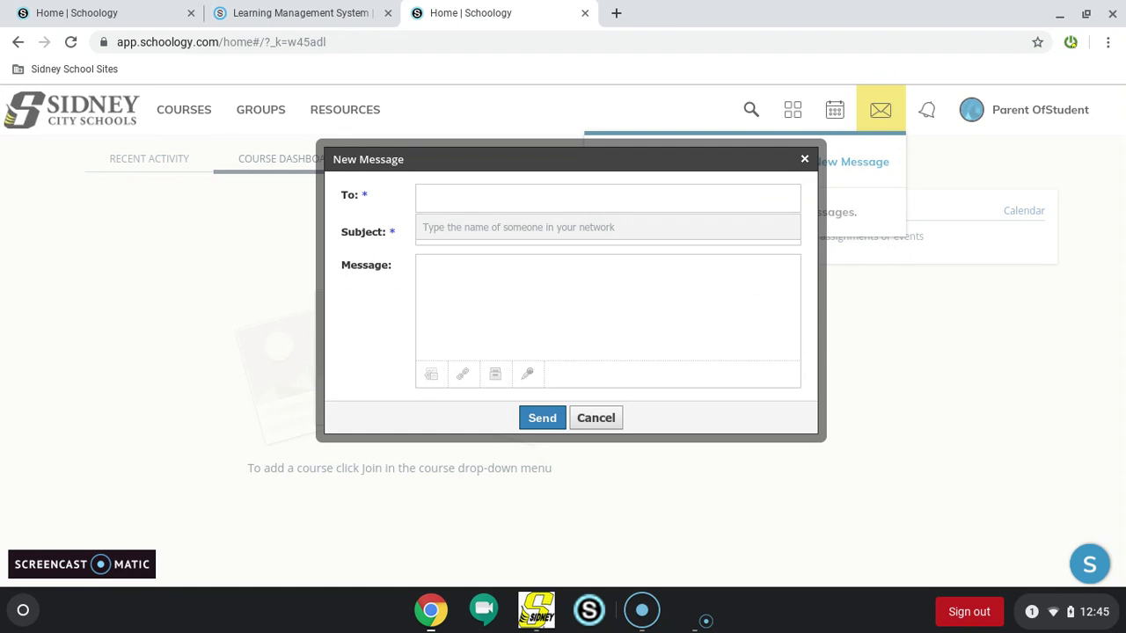
left_click(804, 160)
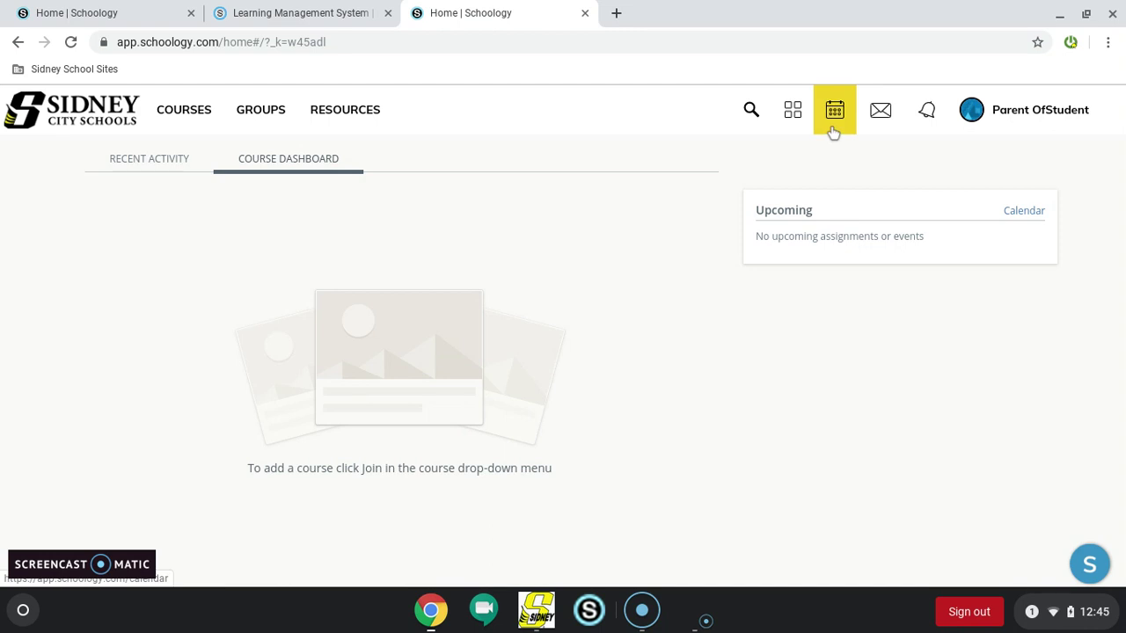
View the parent's profile page from the account menu
left_click(1110, 117)
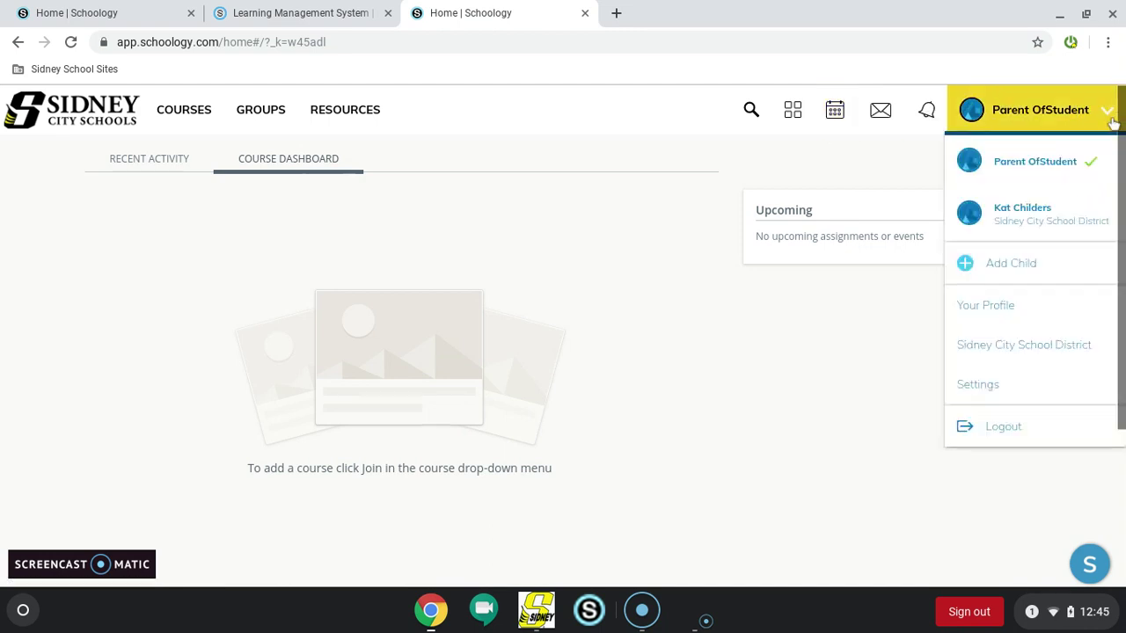
left_click(1046, 320)
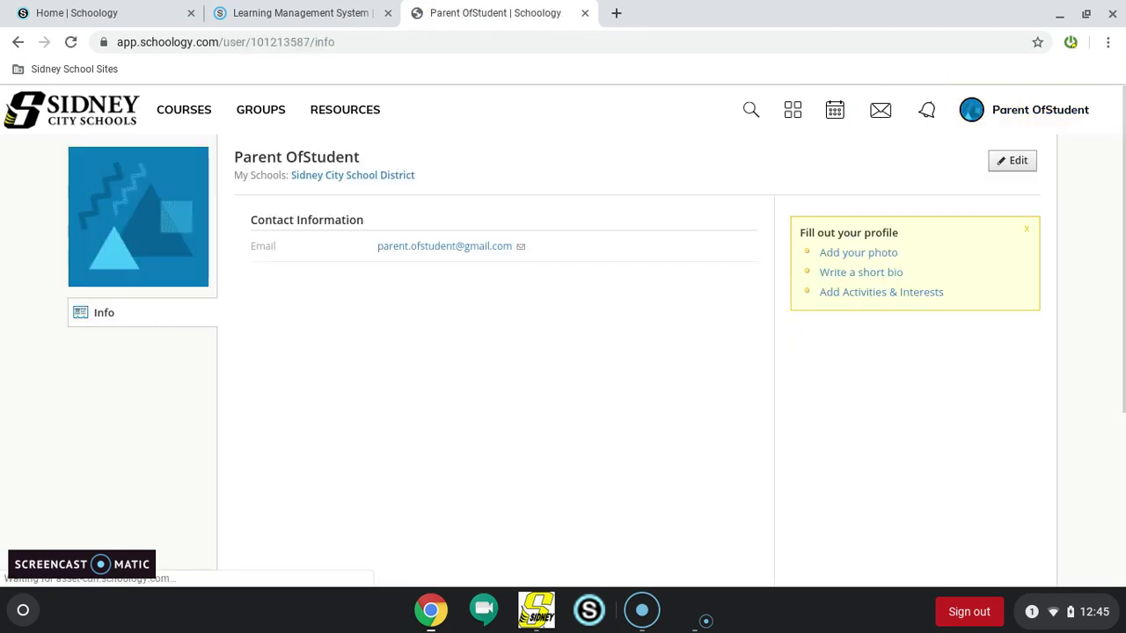
mouse_move(178, 162)
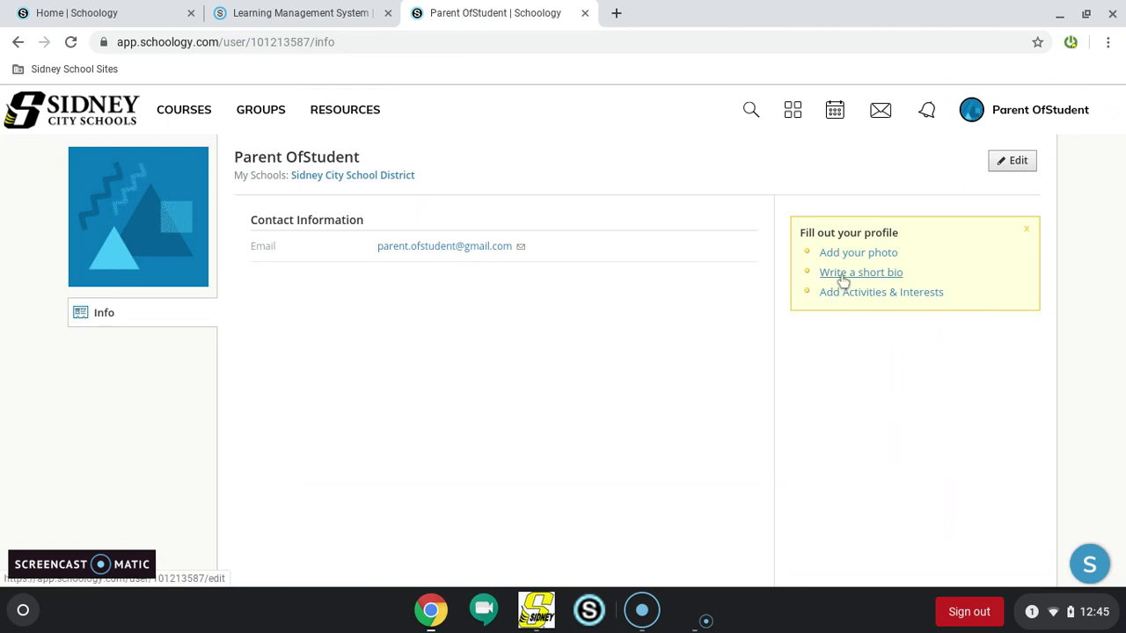
Review Account Settings (name, primary e-mail, America/New_York timezone) and move to notification settings
left_click(1087, 110)
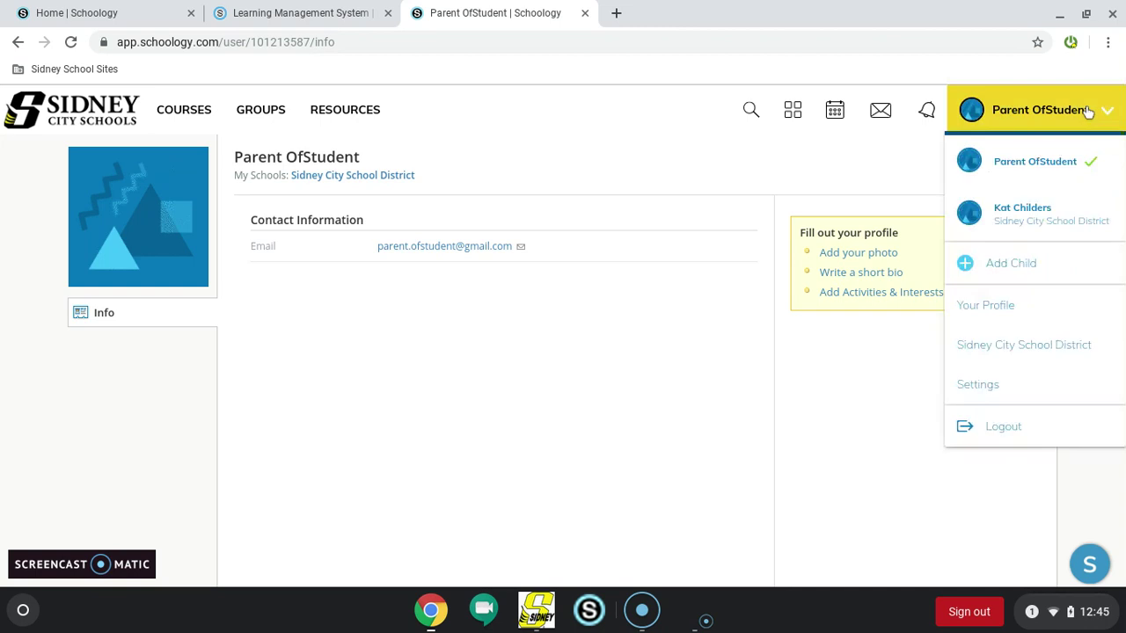
left_click(999, 394)
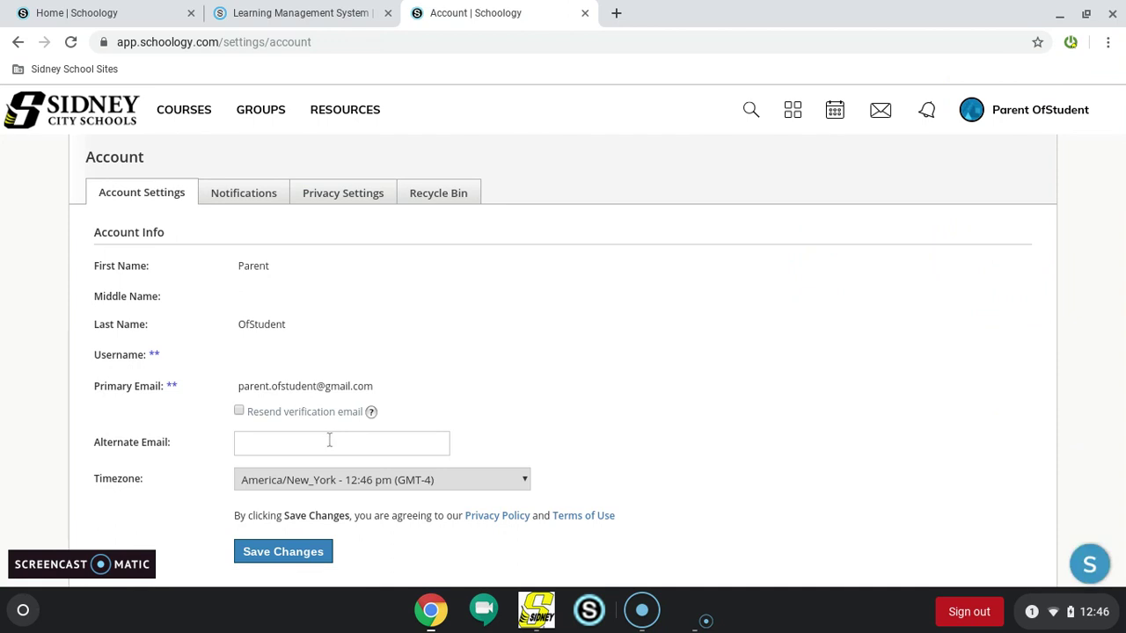
scroll(608, 324, "down", 4)
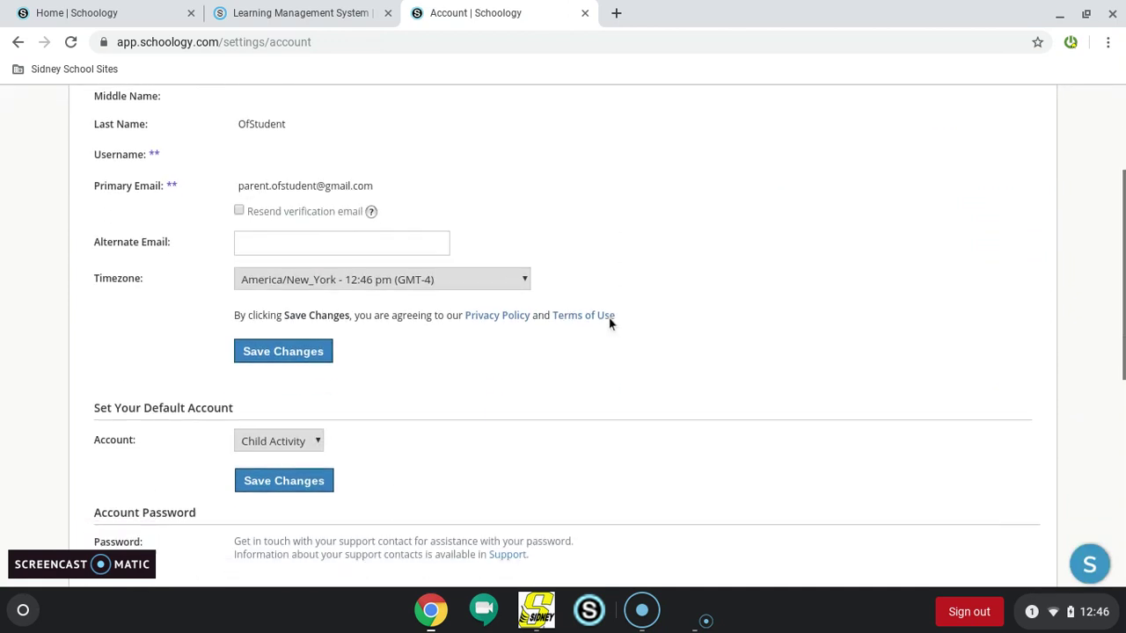
scroll(608, 324, "down", 4)
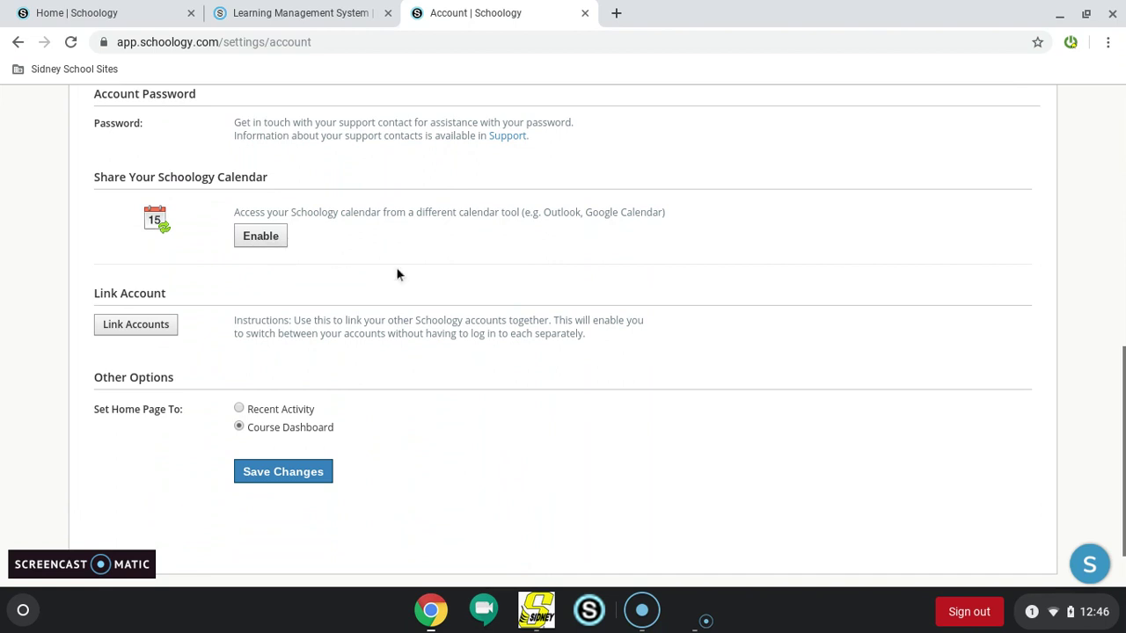
scroll(397, 272, "down", 1)
scroll(396, 267, "up", 10)
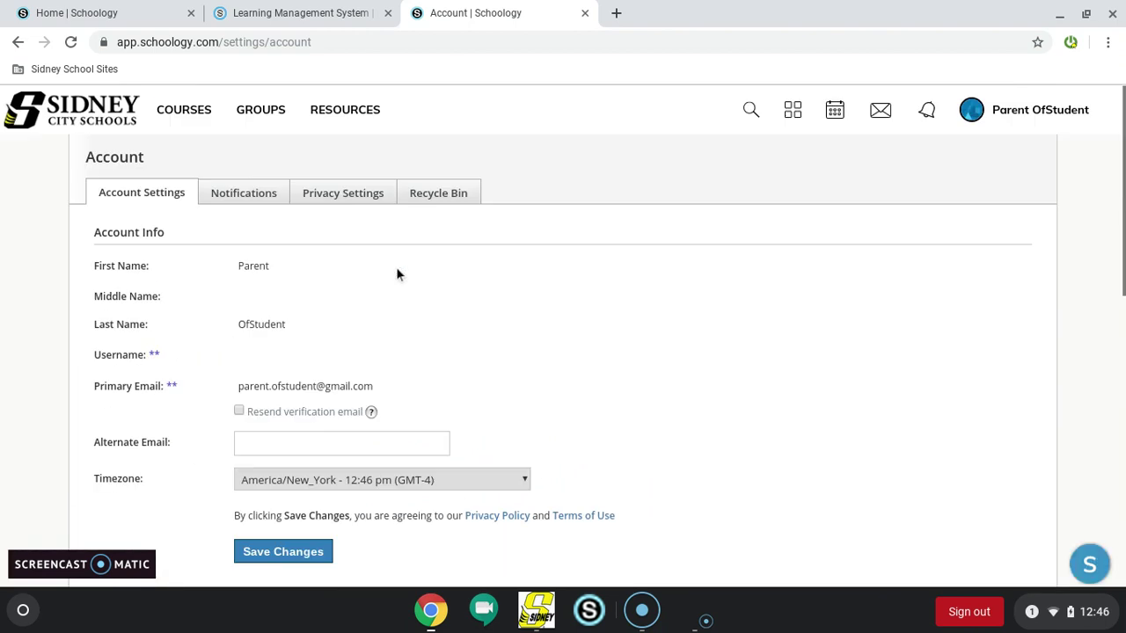
left_click(266, 189)
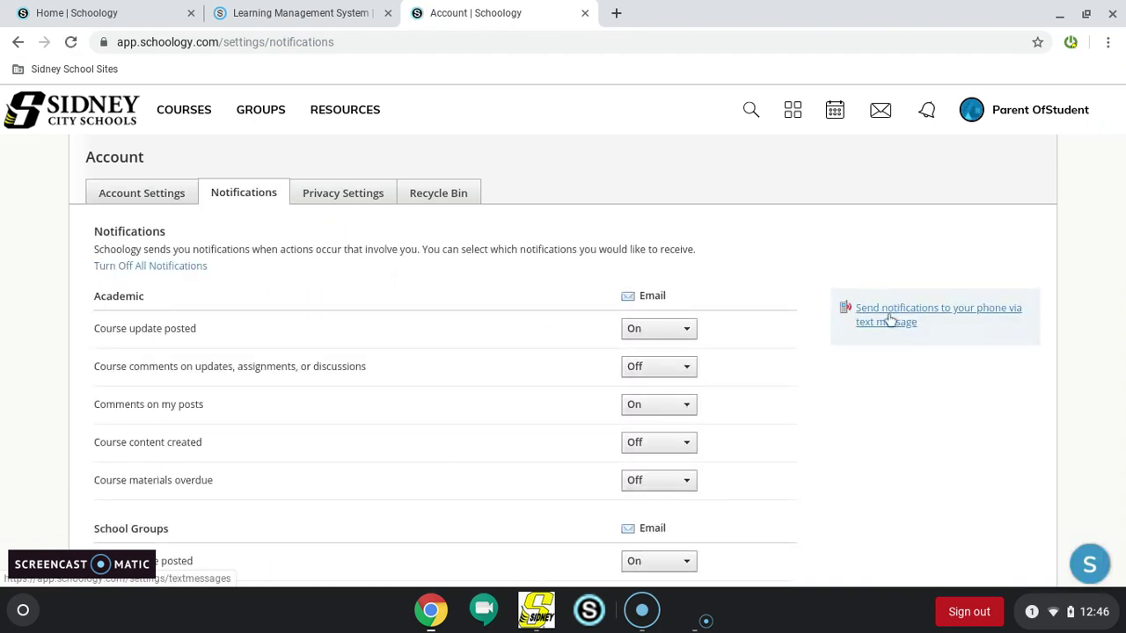
Glance at the empty courses list, return to the home Course Dashboard, and dismiss the welcome tour
left_click(185, 110)
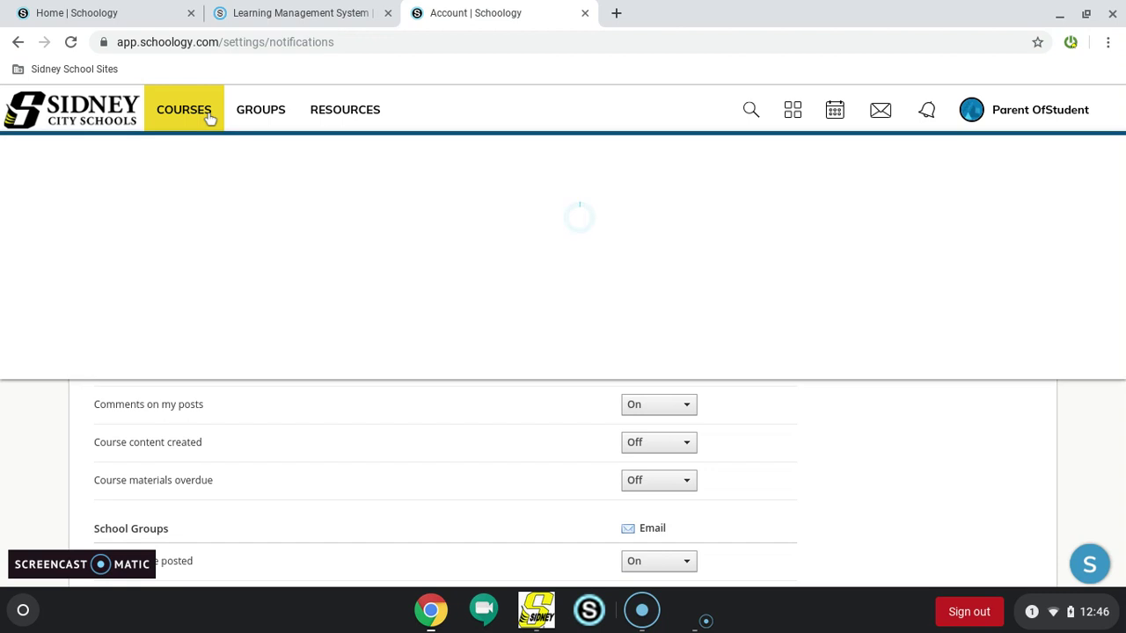
left_click(208, 117)
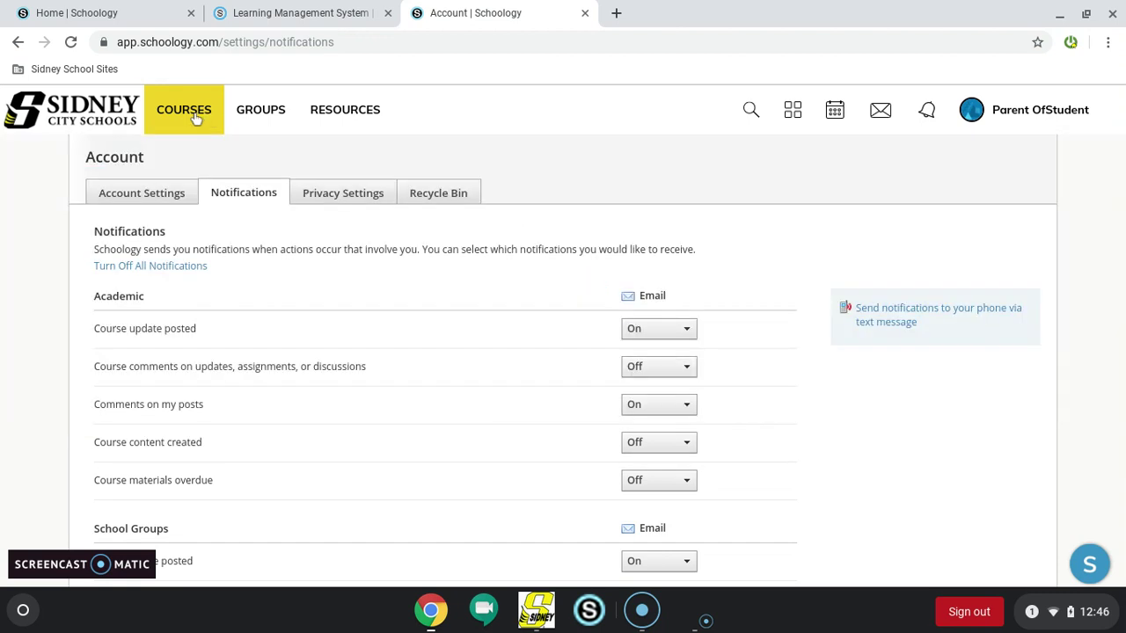
left_click(113, 129)
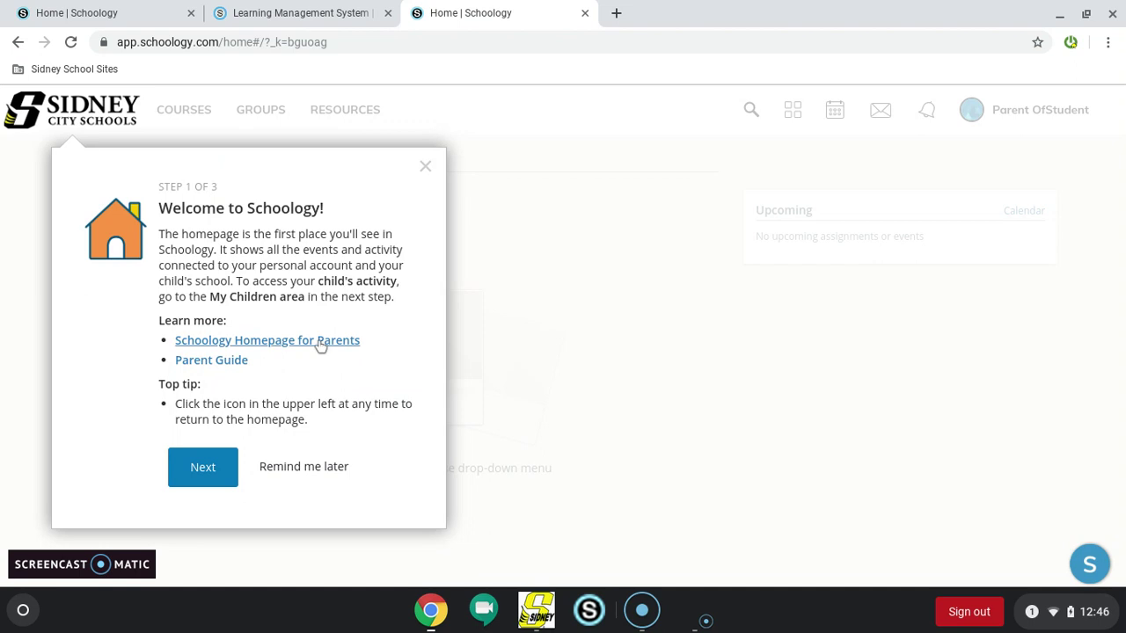
left_click(426, 166)
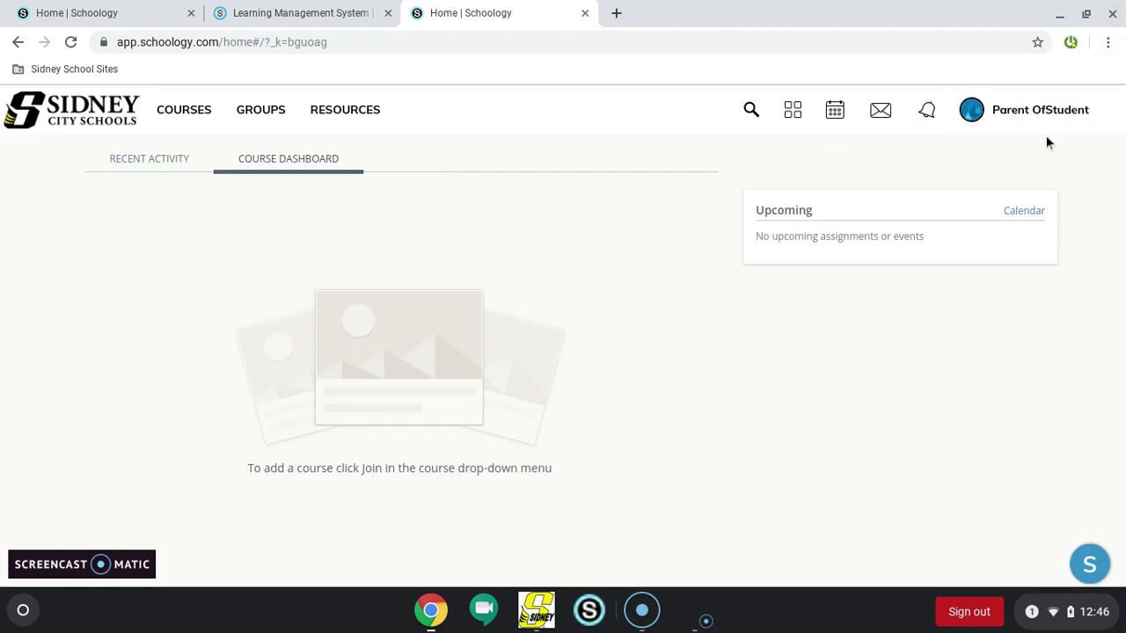